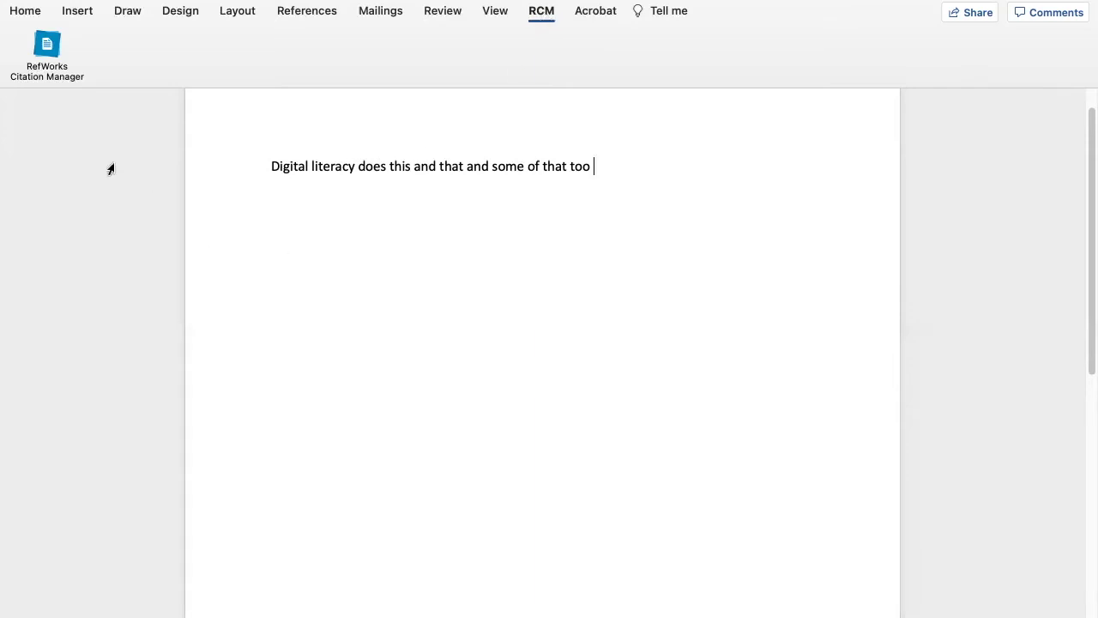
# Step: Open RefWorks Citation Manager and show only the Authentic IL project's Strand 1 folder references
pyautogui.scroll(1, 324, 85)
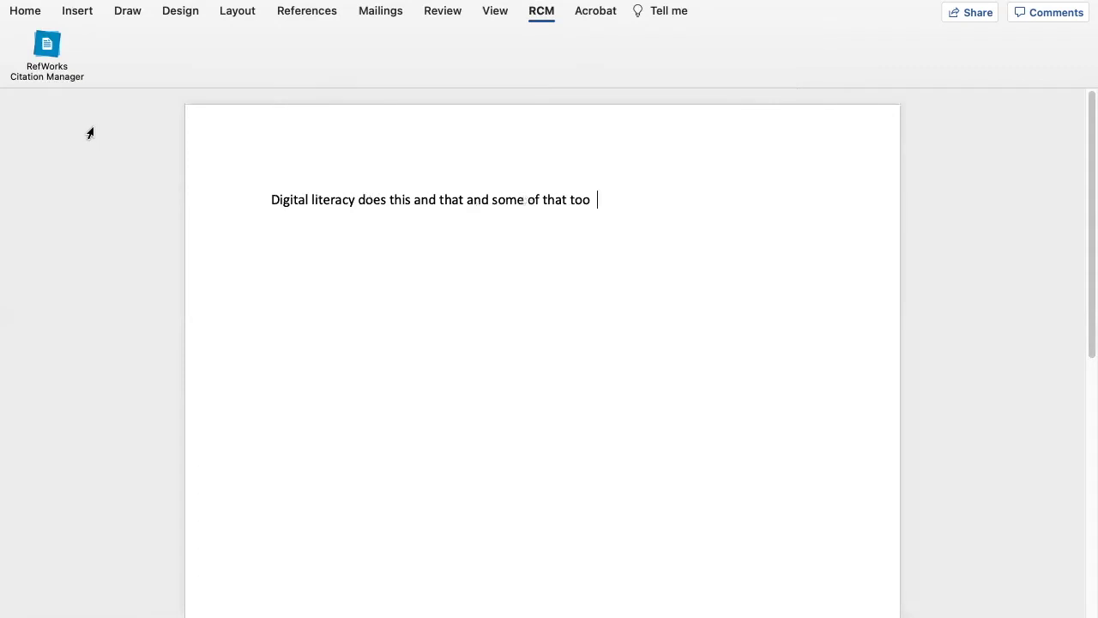
pyautogui.click(44, 54)
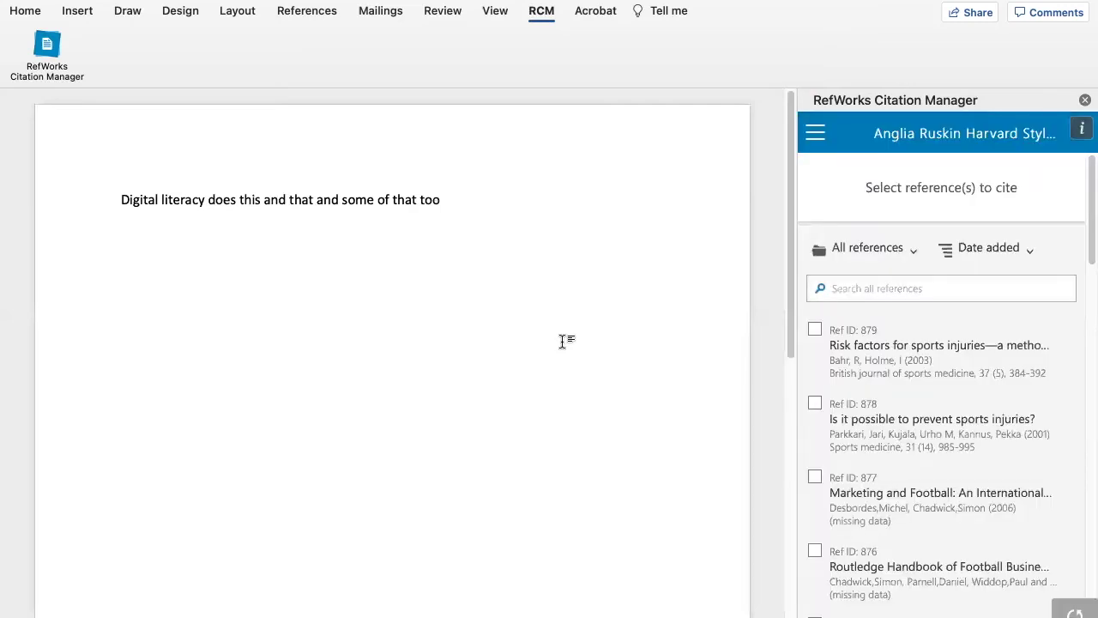
pyautogui.click(915, 256)
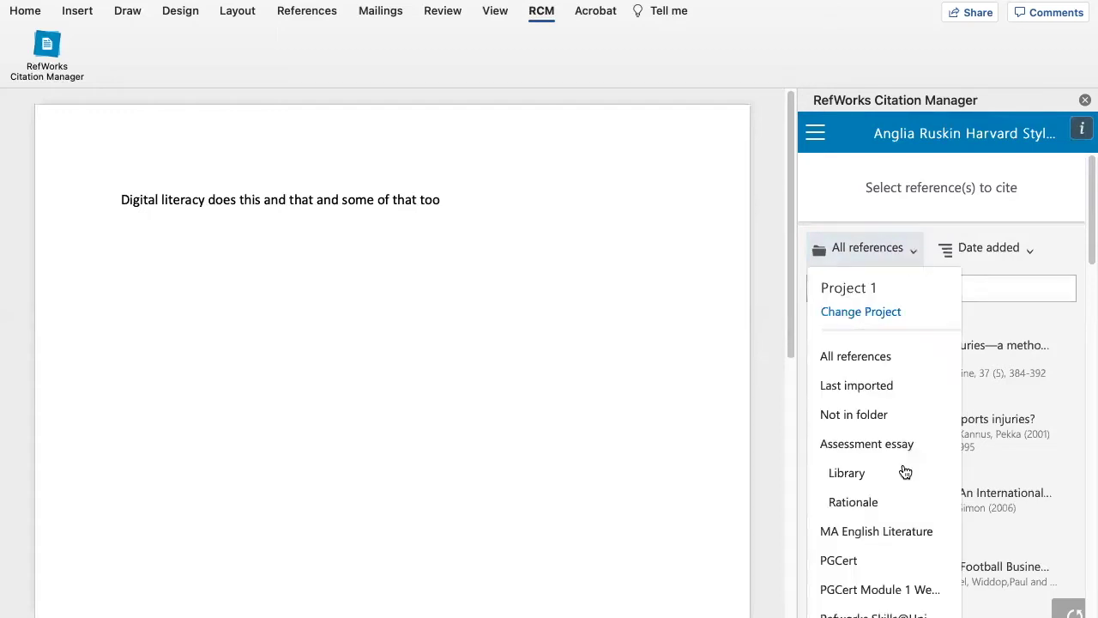
pyautogui.scroll(-2, 905, 471)
pyautogui.scroll(-5, 905, 471)
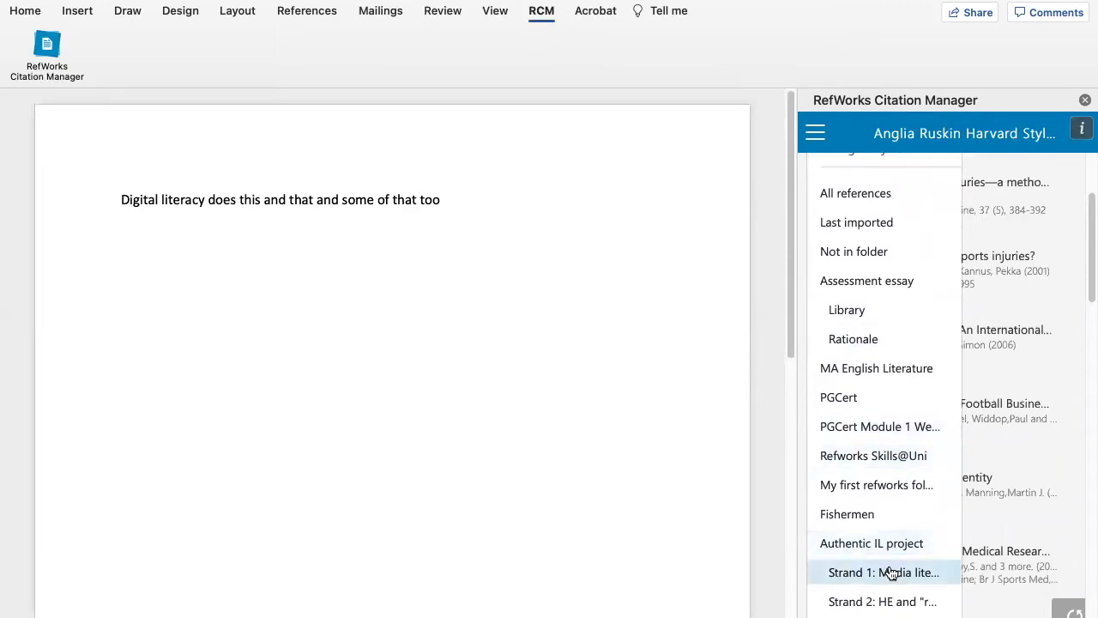
pyautogui.click(892, 573)
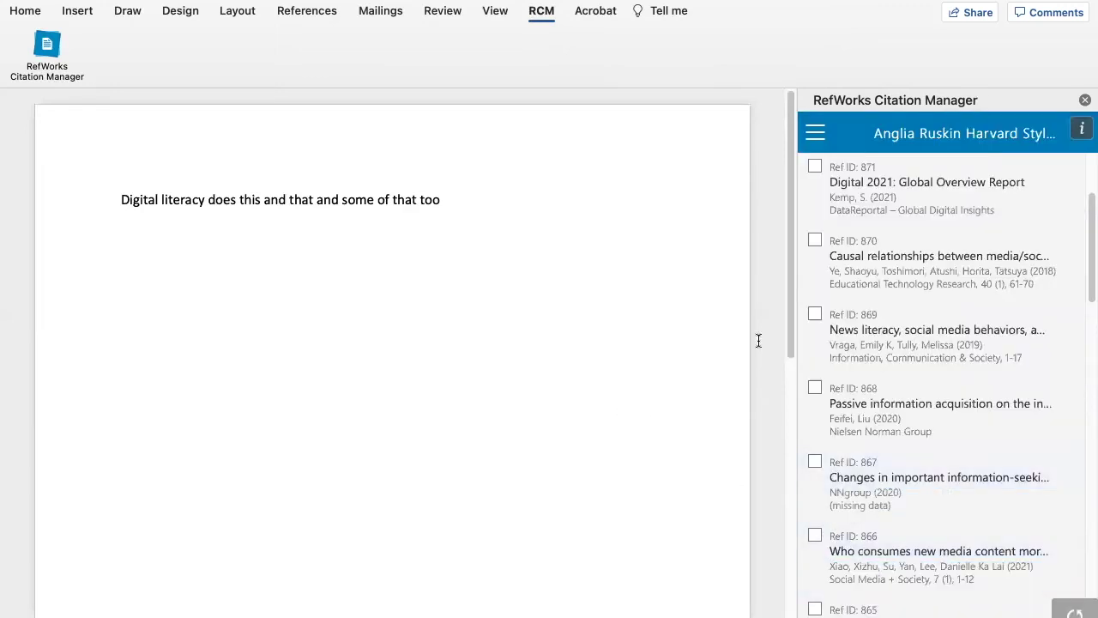
pyautogui.scroll(3, 980, 275)
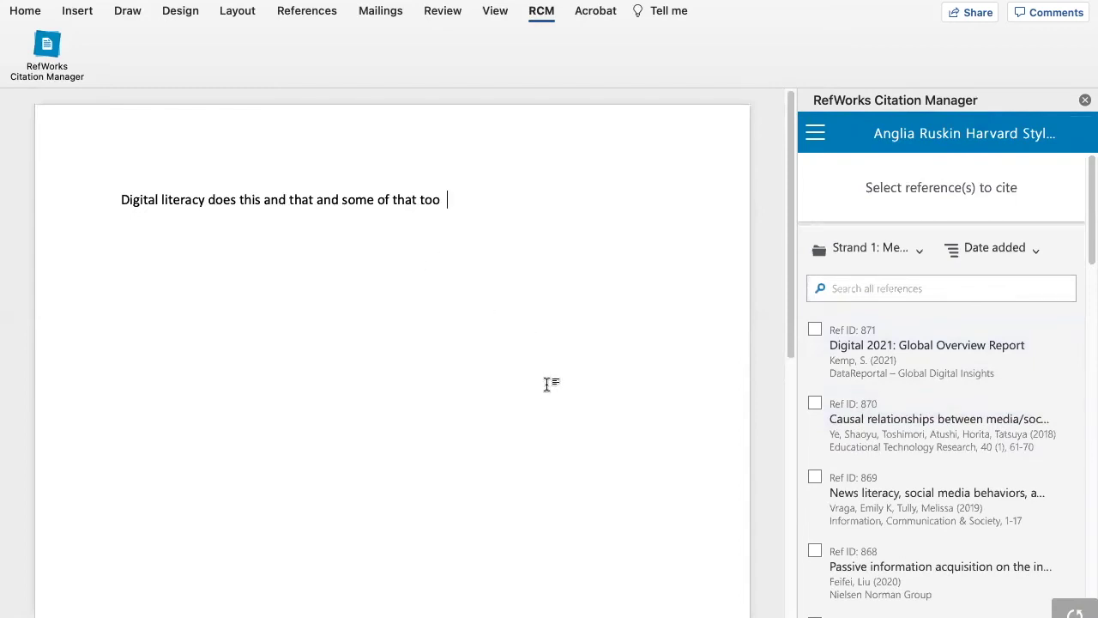
# Step: Cite Ye, Toshimori and Horita 2018 after the first sentence, then type '. Authors also say this'
pyautogui.moveTo(859, 445)
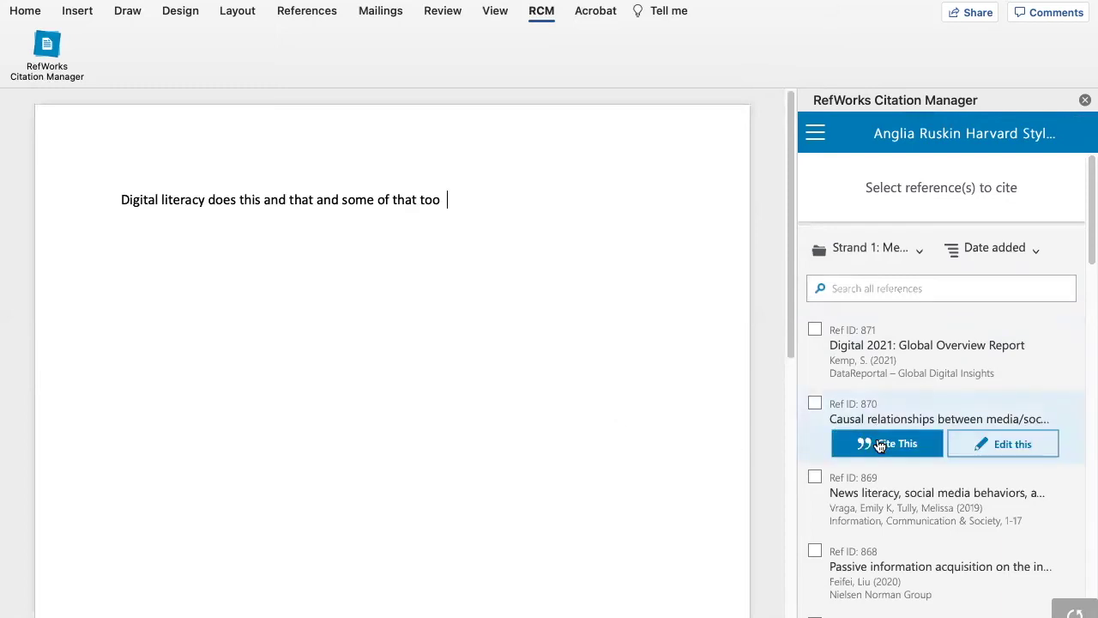
pyautogui.click(881, 444)
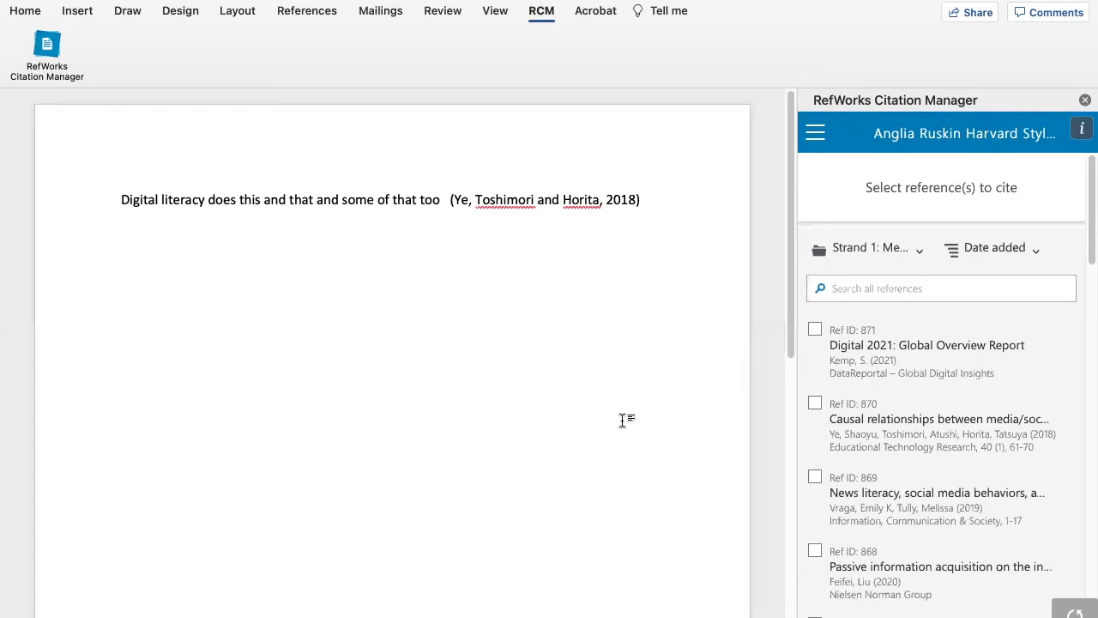
pyautogui.click(654, 201)
pyautogui.write('. Authos')
pyautogui.press('BackSpace')
pyautogui.press('BackSpace')
pyautogui.write('rs')
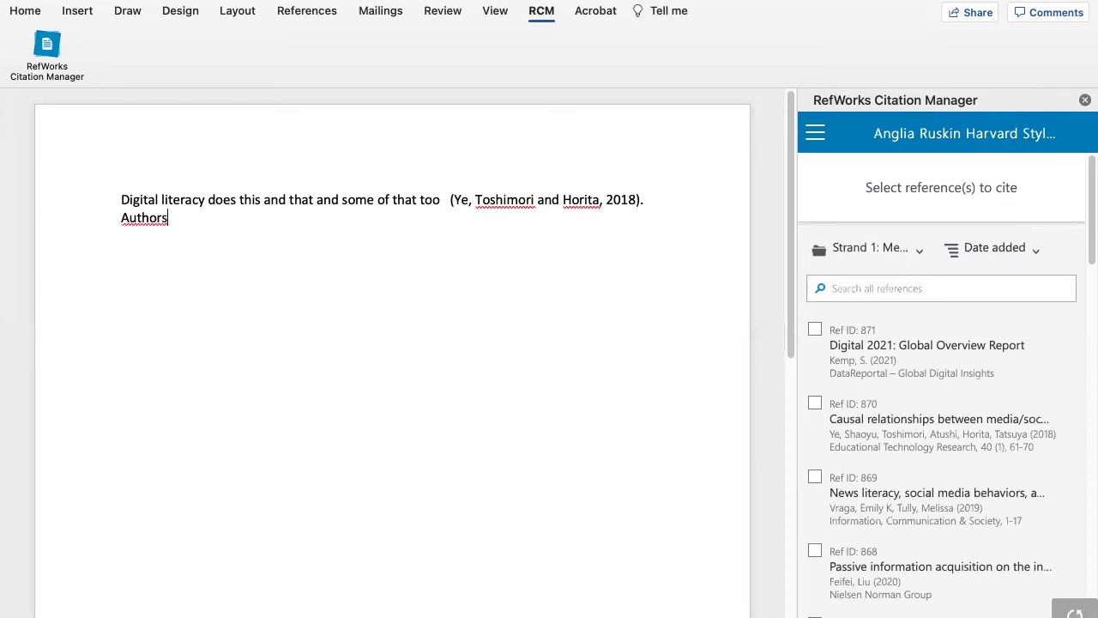
pyautogui.write(' also say this')
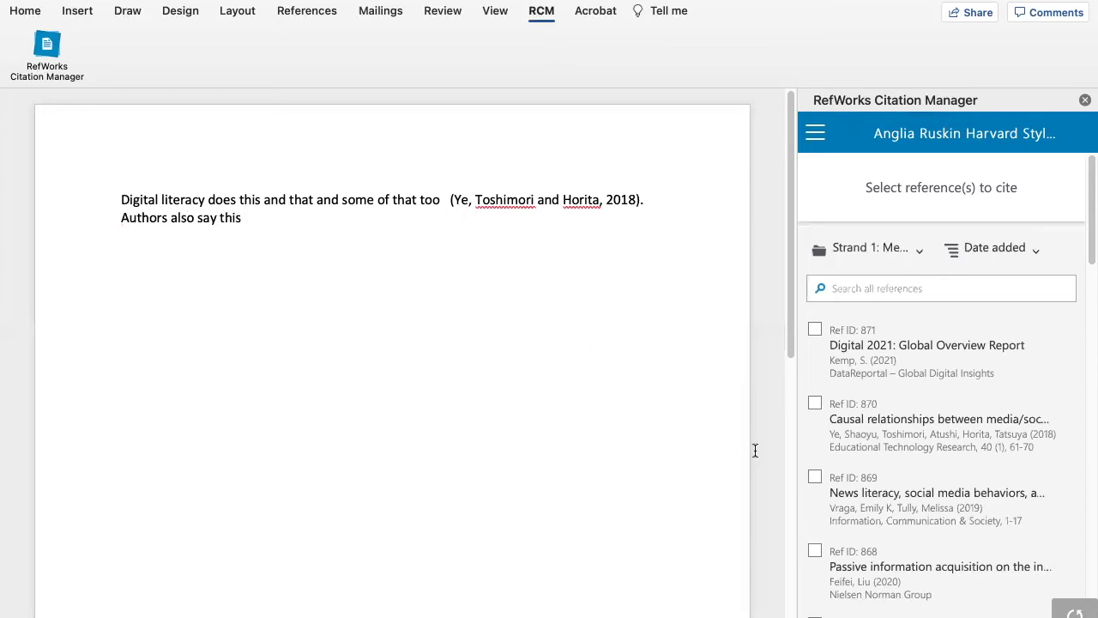
# Step: Insert one combined citation for Vraga and Tully 2019, NNgroup 2020 and Xiao, Su and Lee 2021, then type '. Feifei'
pyautogui.moveTo(809, 508)
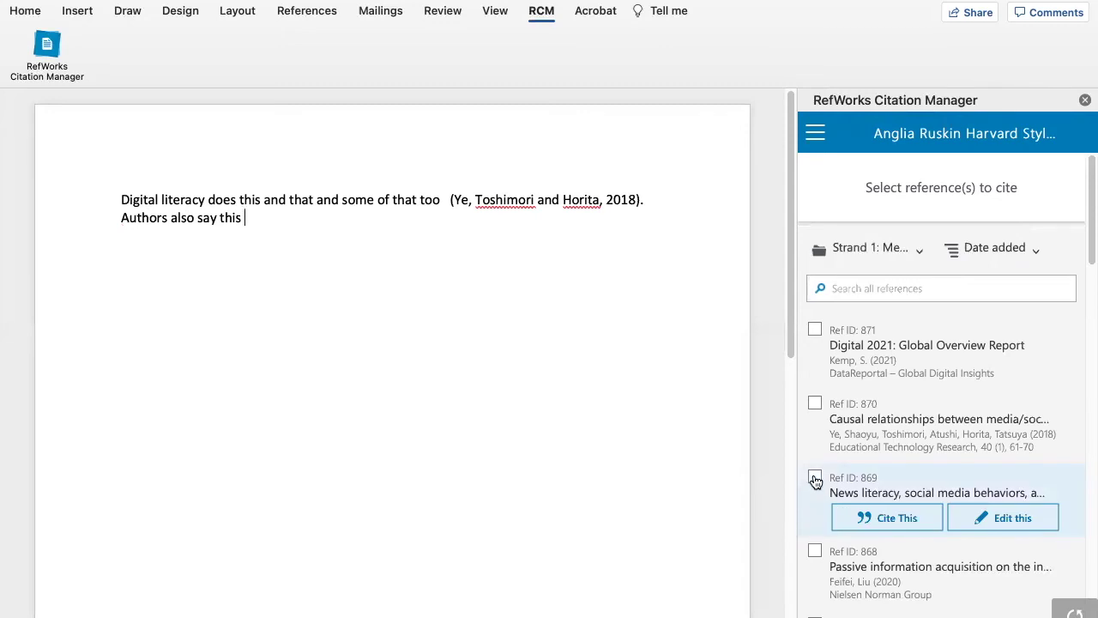
pyautogui.click(815, 482)
pyautogui.scroll(-3, 824, 554)
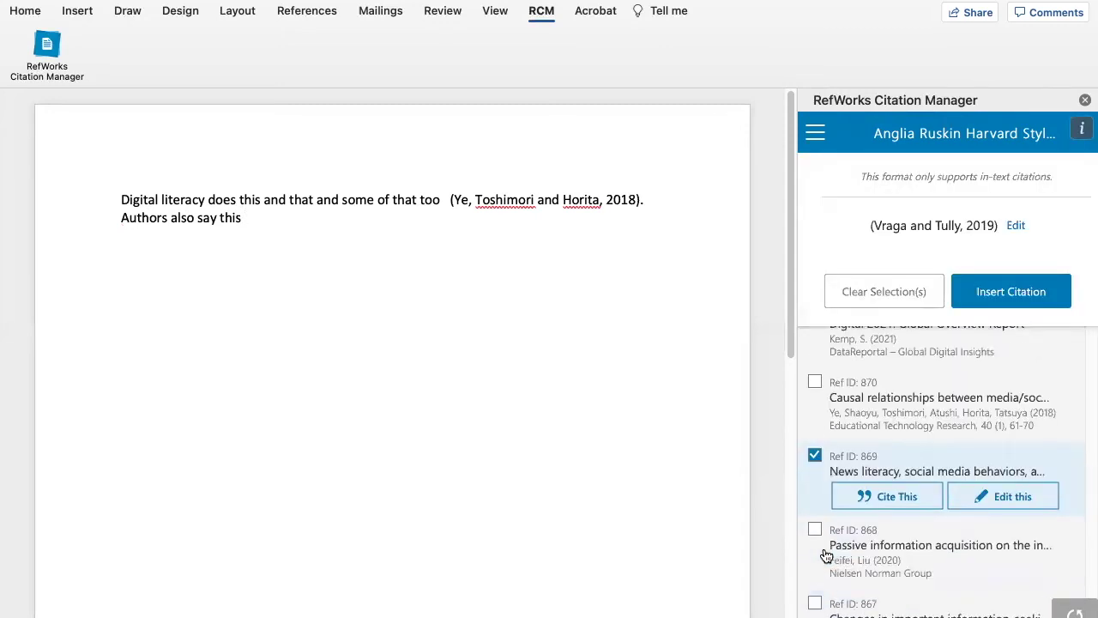
pyautogui.click(815, 482)
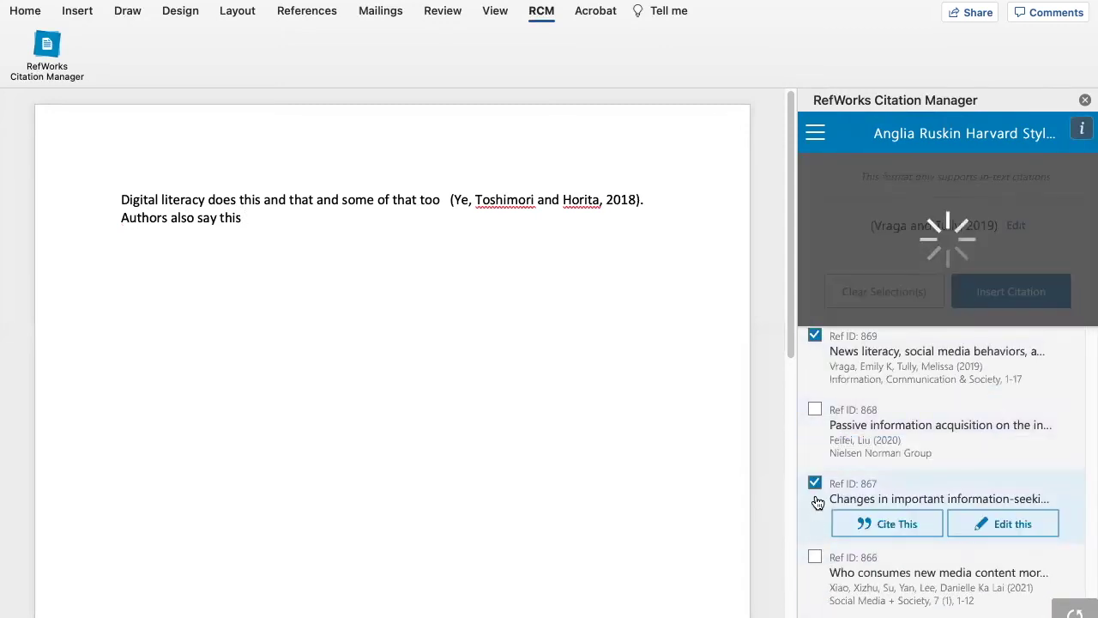
pyautogui.click(815, 559)
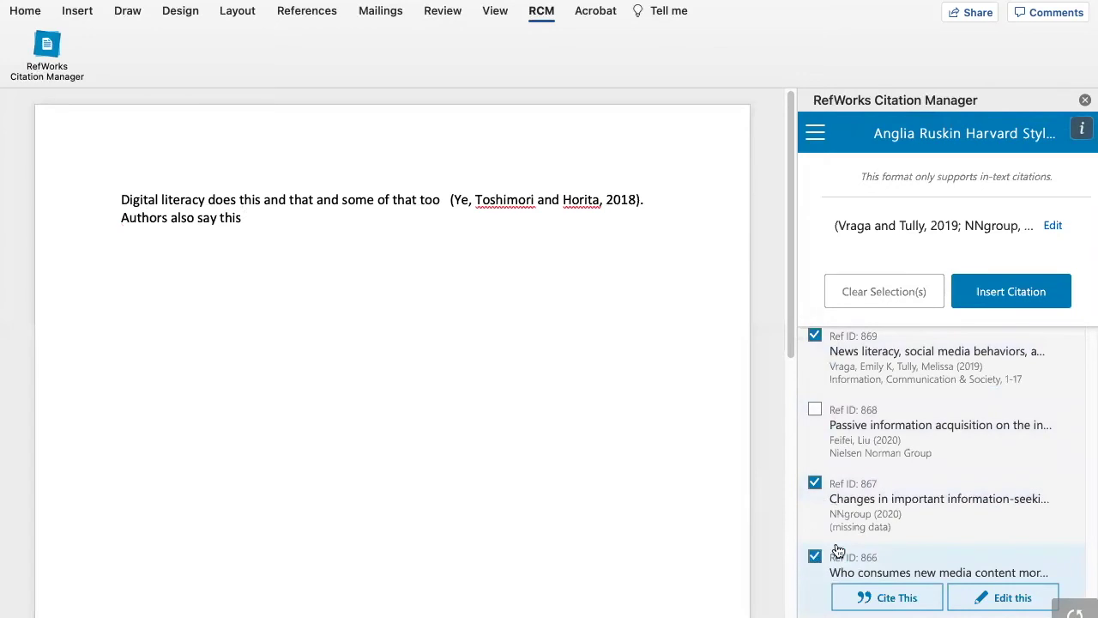
pyautogui.click(1029, 295)
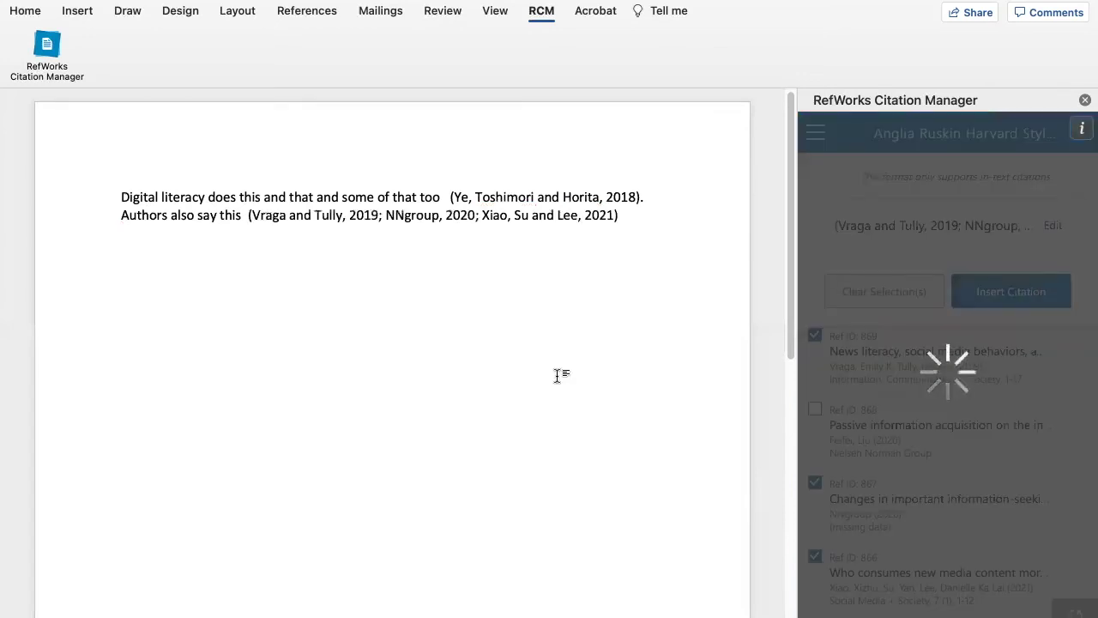
pyautogui.click(628, 219)
pyautogui.write('. ')
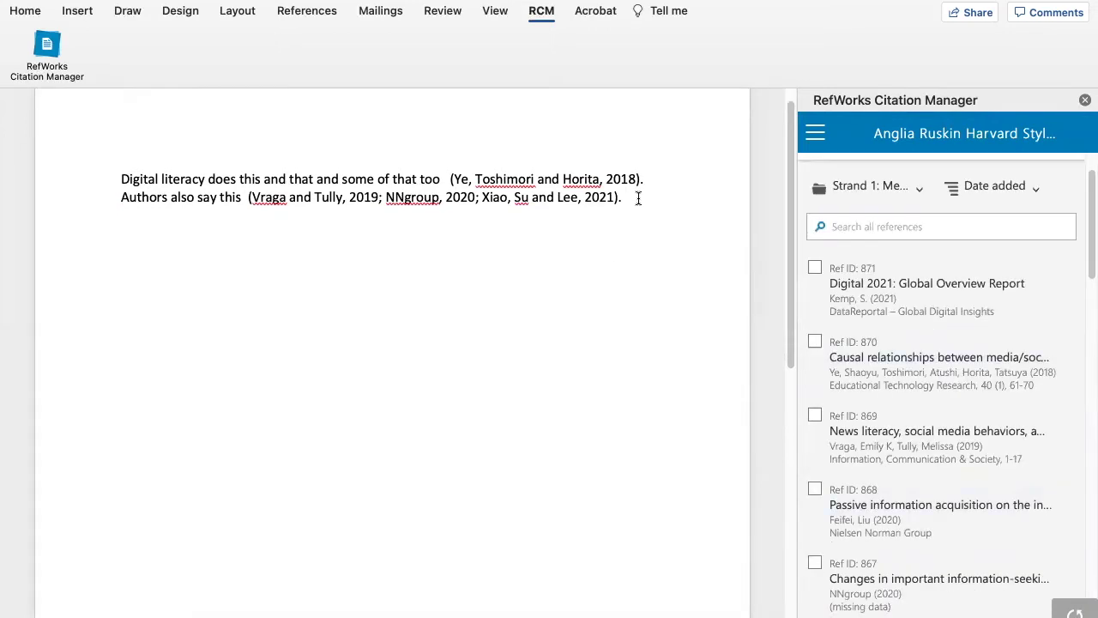
pyautogui.write('Feifei')
# Step: Insert the Feifei 2020 RefWorks citation right after the name Feifei
pyautogui.moveTo(858, 508)
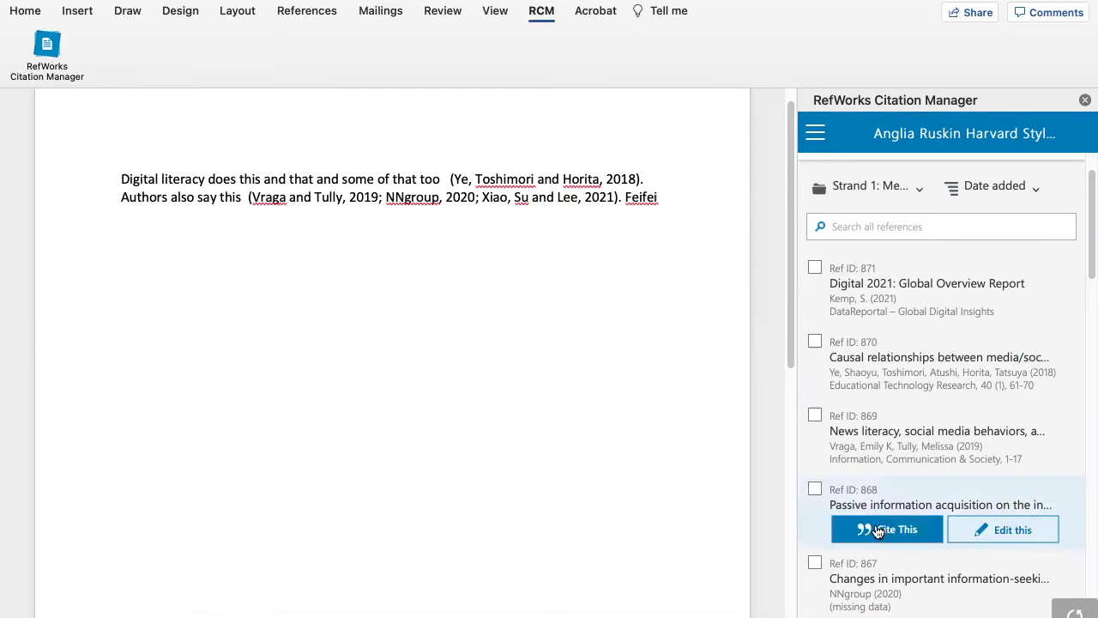
pyautogui.click(880, 531)
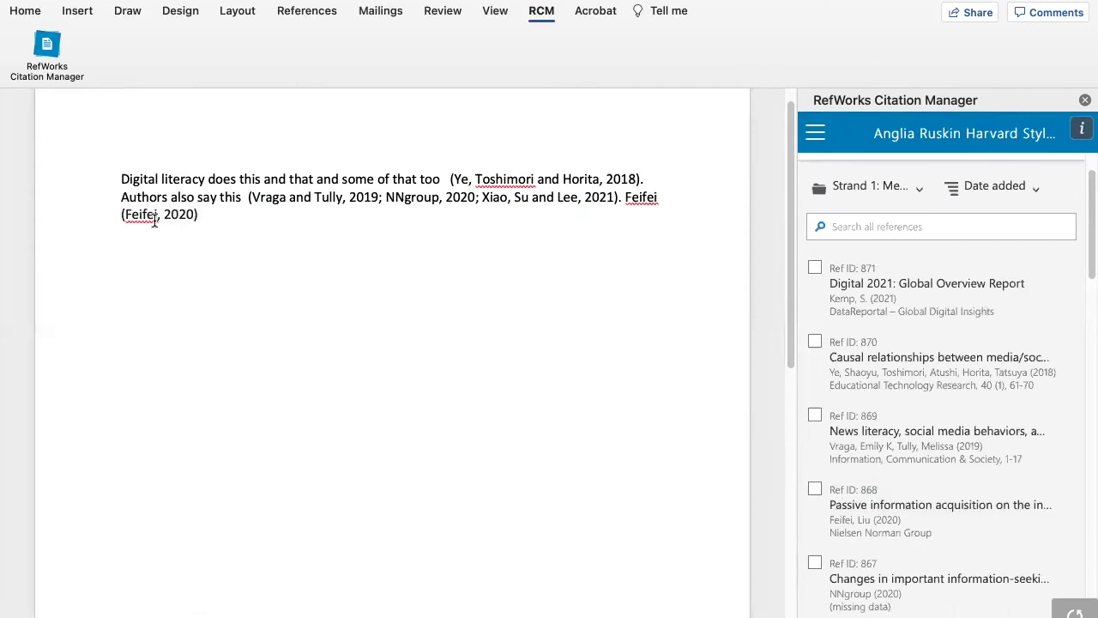
# Step: Edit the Feifei citation to exclude the author and add suffix ', p.4', giving (2020, p.4)
pyautogui.click(155, 216)
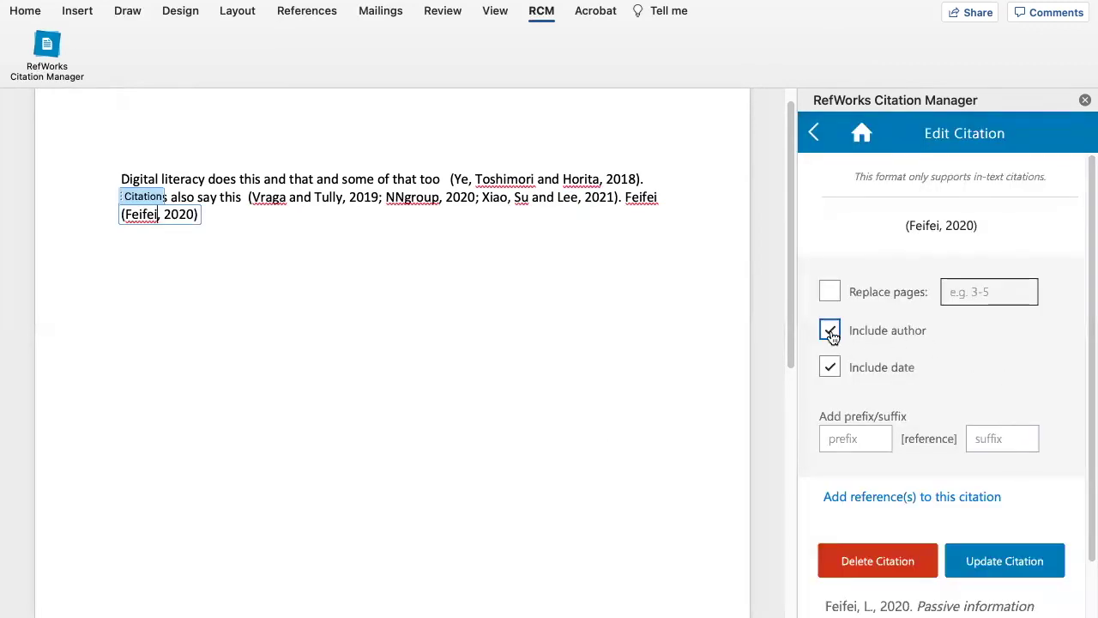
pyautogui.click(831, 333)
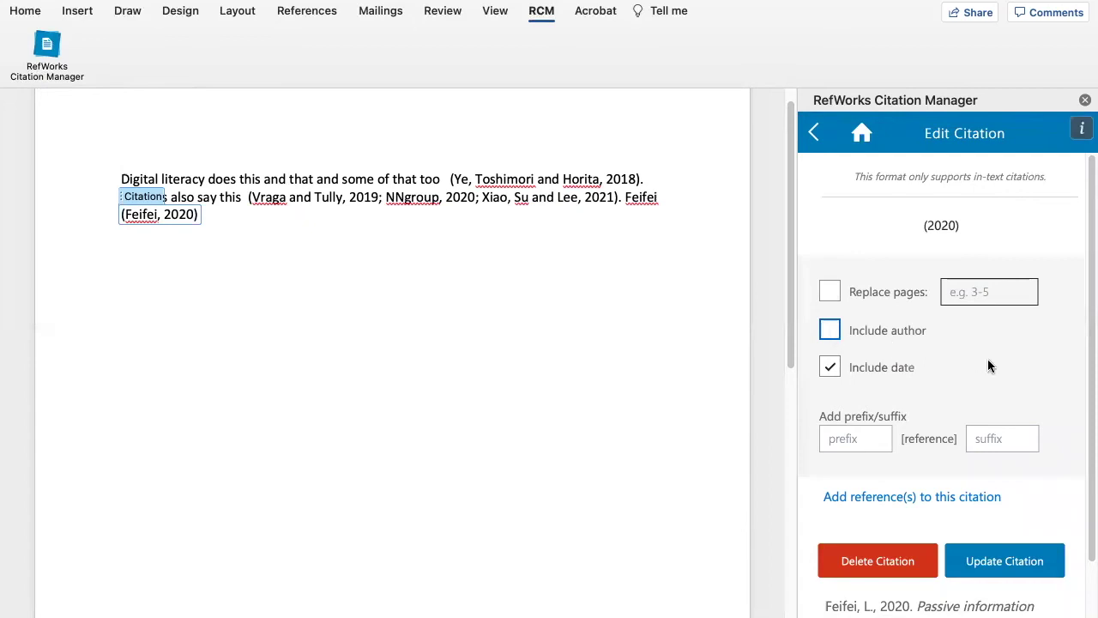
pyautogui.click(977, 442)
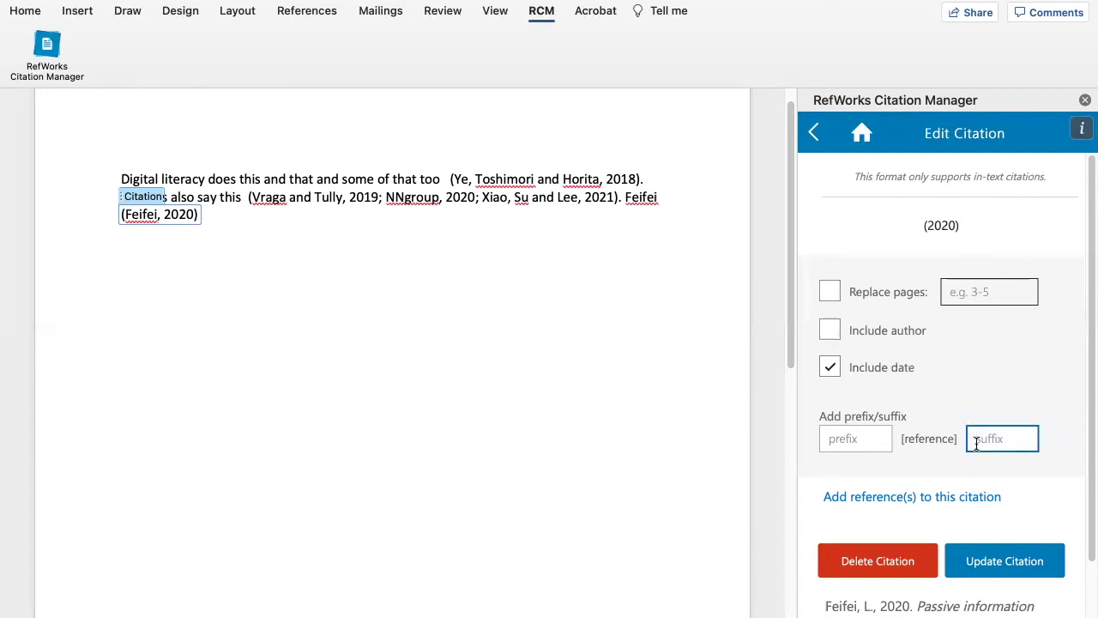
pyautogui.write(', p.')
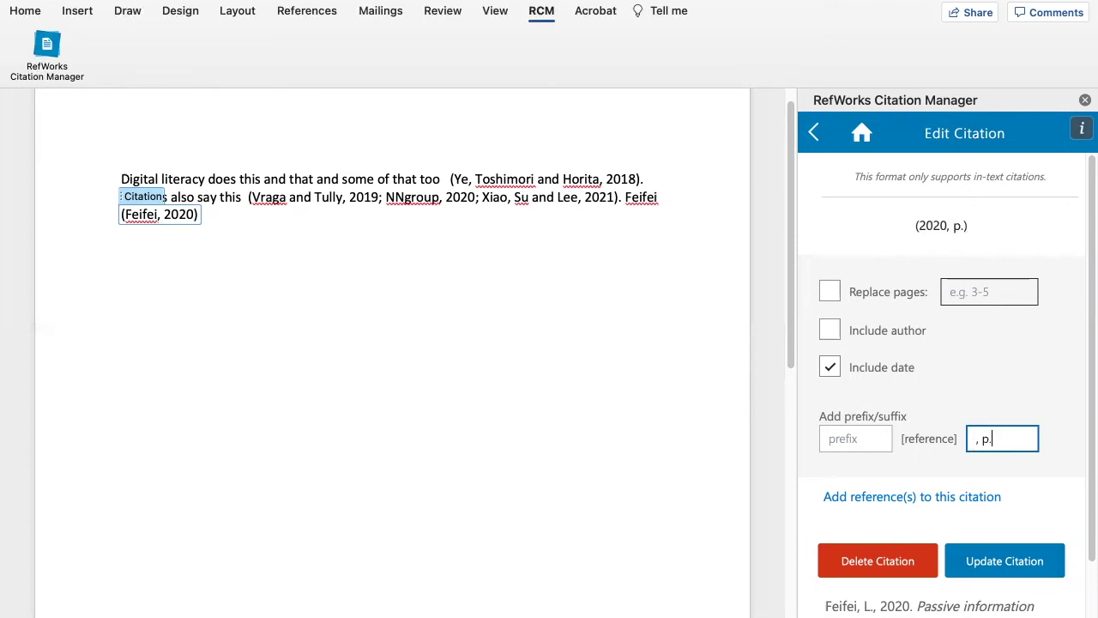
pyautogui.write('4')
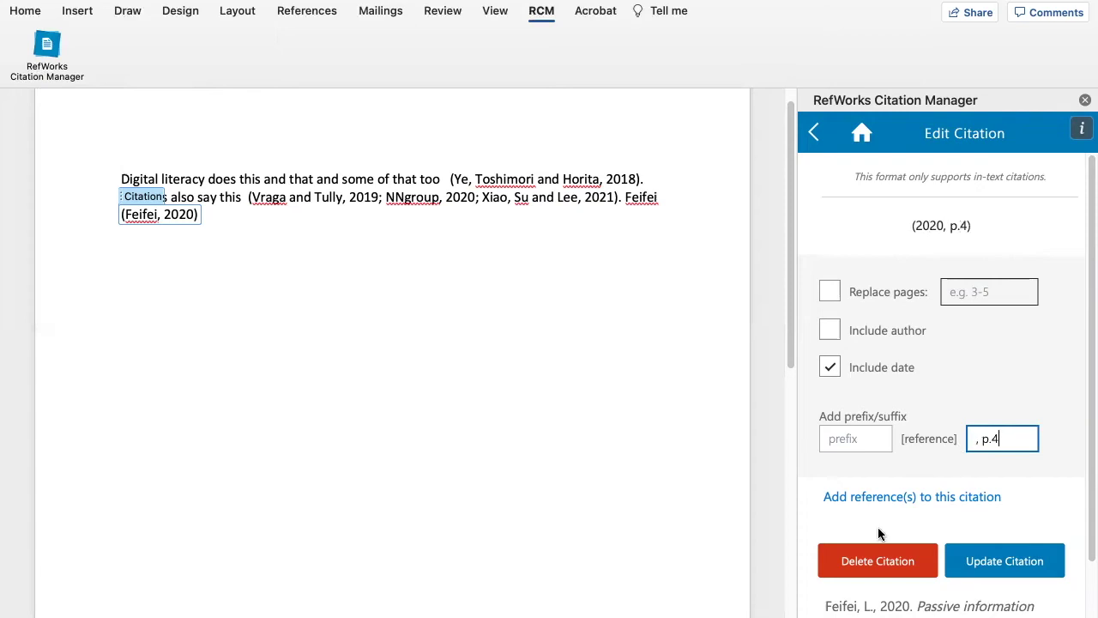
pyautogui.click(1015, 568)
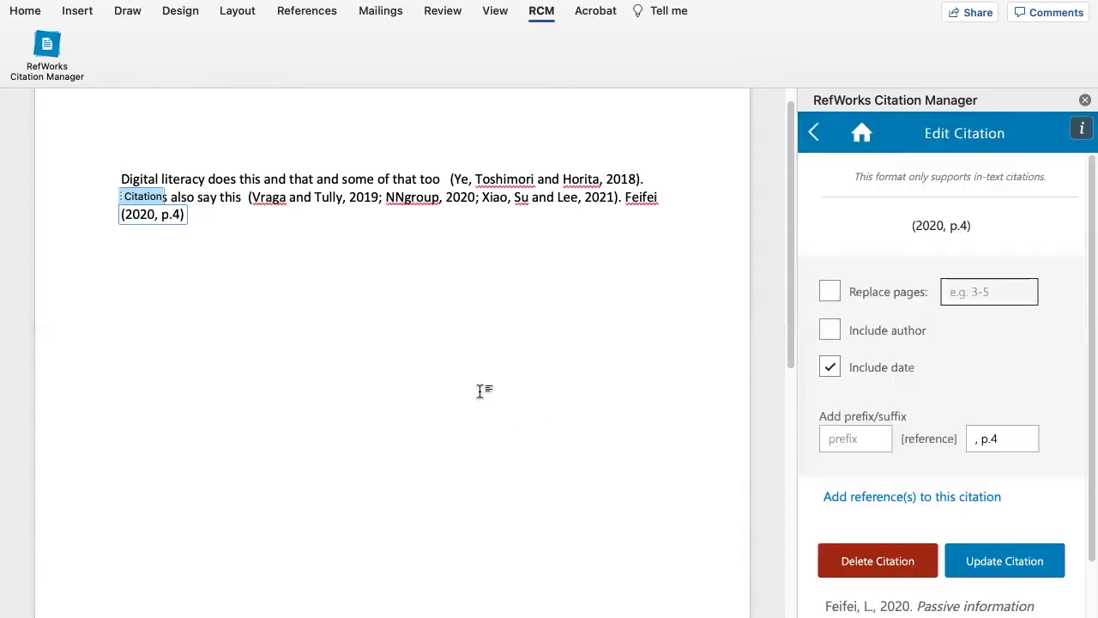
pyautogui.click(217, 219)
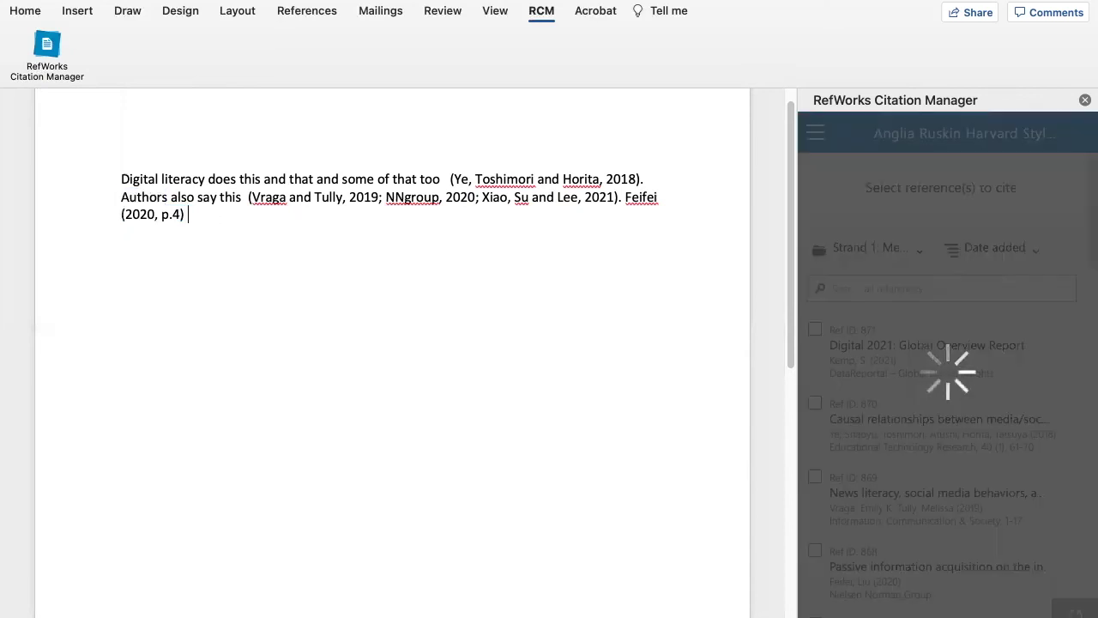
# Step: Finish the sentence with 'states blah blah', add blank lines, and switch the RefWorks Bibliography toggle On
pyautogui.write('states blah')
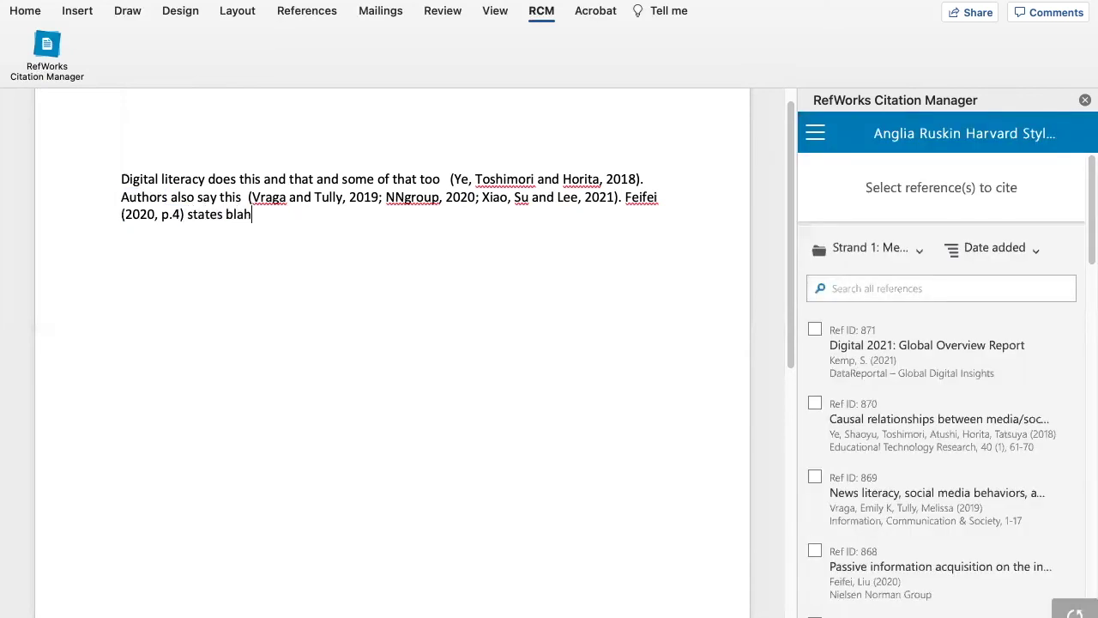
pyautogui.write(' blah')
pyautogui.press('Return')
pyautogui.press('Return')
pyautogui.press('Return')
pyautogui.press('Return')
pyautogui.click(817, 138)
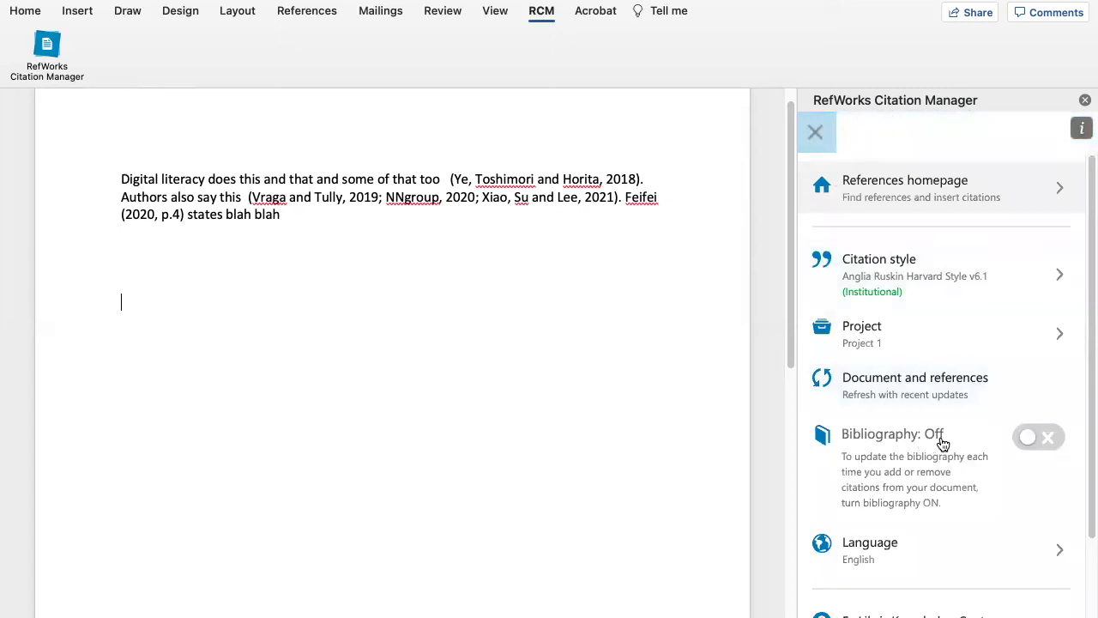
pyautogui.click(1037, 442)
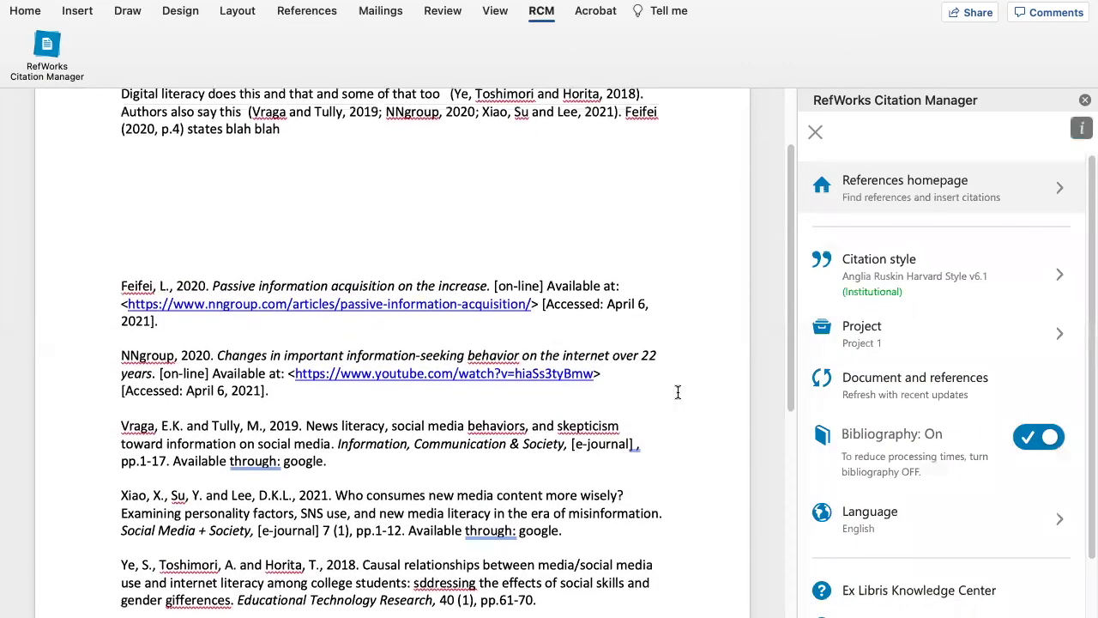
pyautogui.scroll(2, 677, 392)
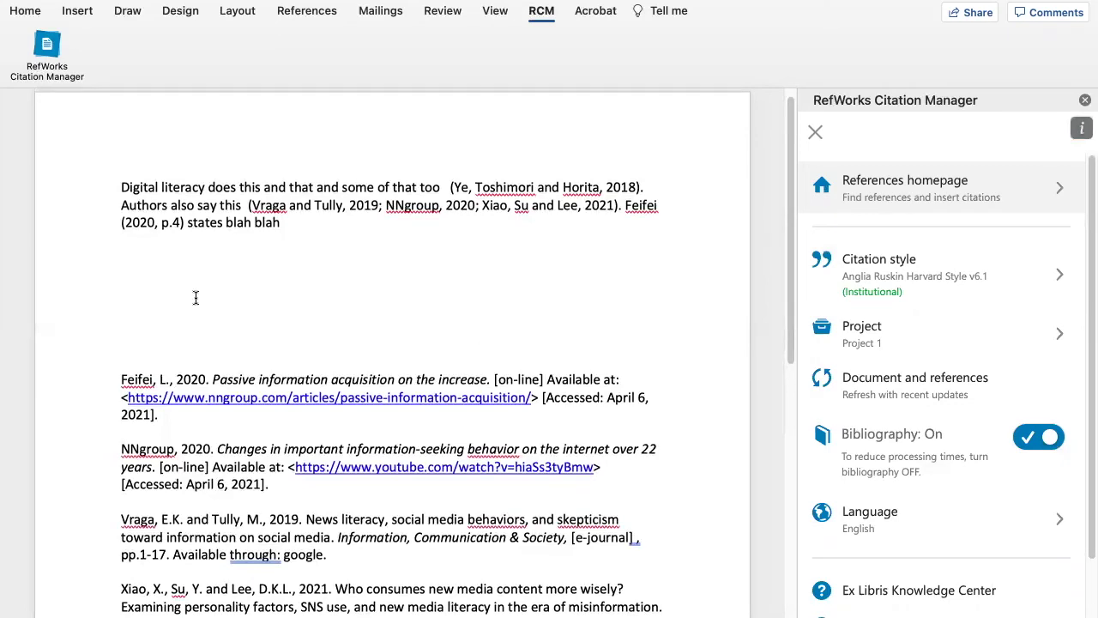
# Step: Remove content controls from the text and bibliography, then delete 'Available through: google.' from the Vraga entry
pyautogui.click(117, 186)
pyautogui.hotkey('ctrl', 'shift', 'End')
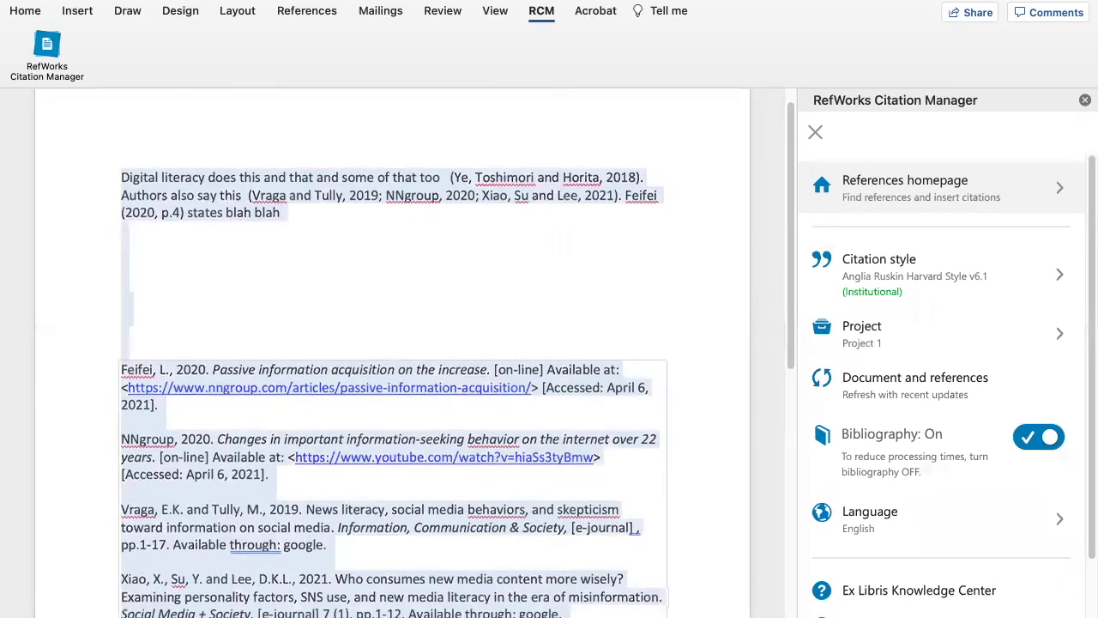
pyautogui.scroll(-2, 398, 418)
pyautogui.rightClick(397, 417)
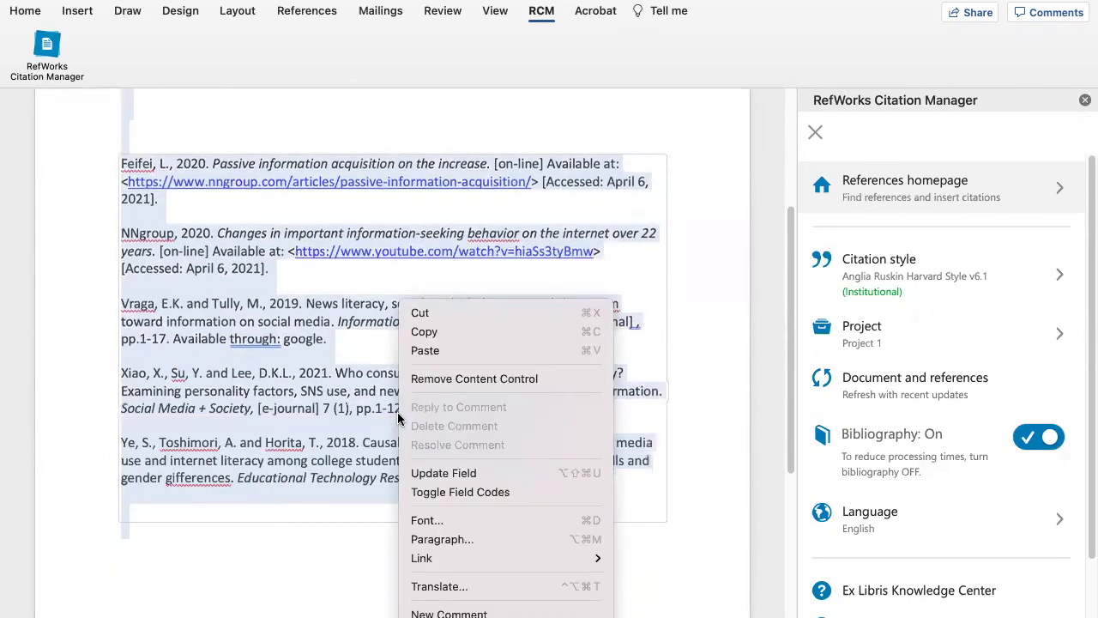
pyautogui.click(484, 383)
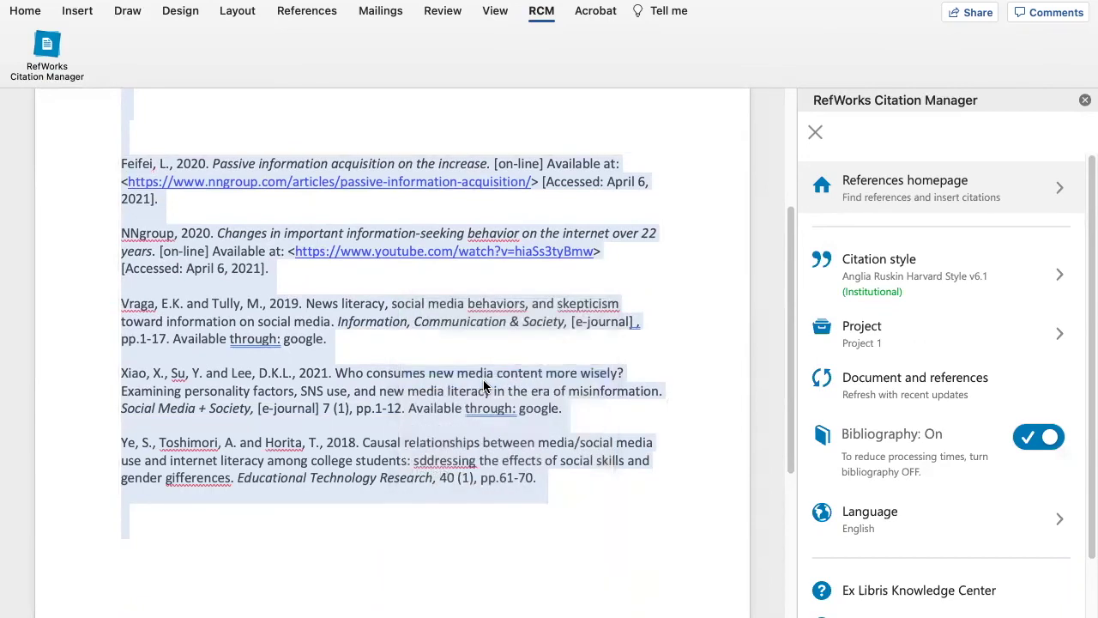
pyautogui.click(689, 455)
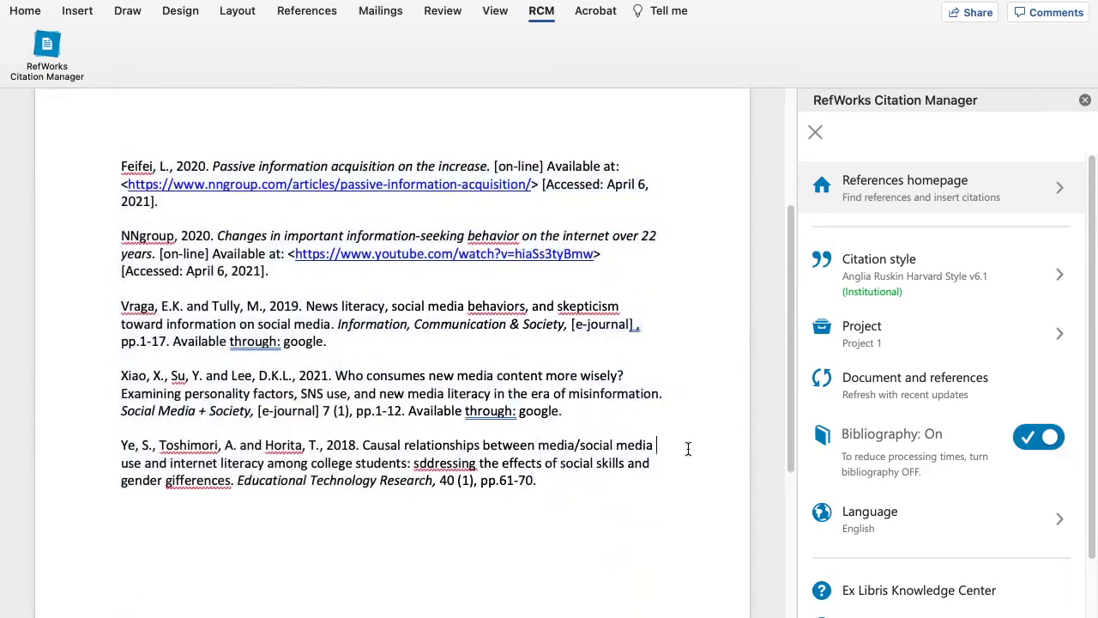
pyautogui.moveTo(333, 343); pyautogui.dragTo(199, 348)
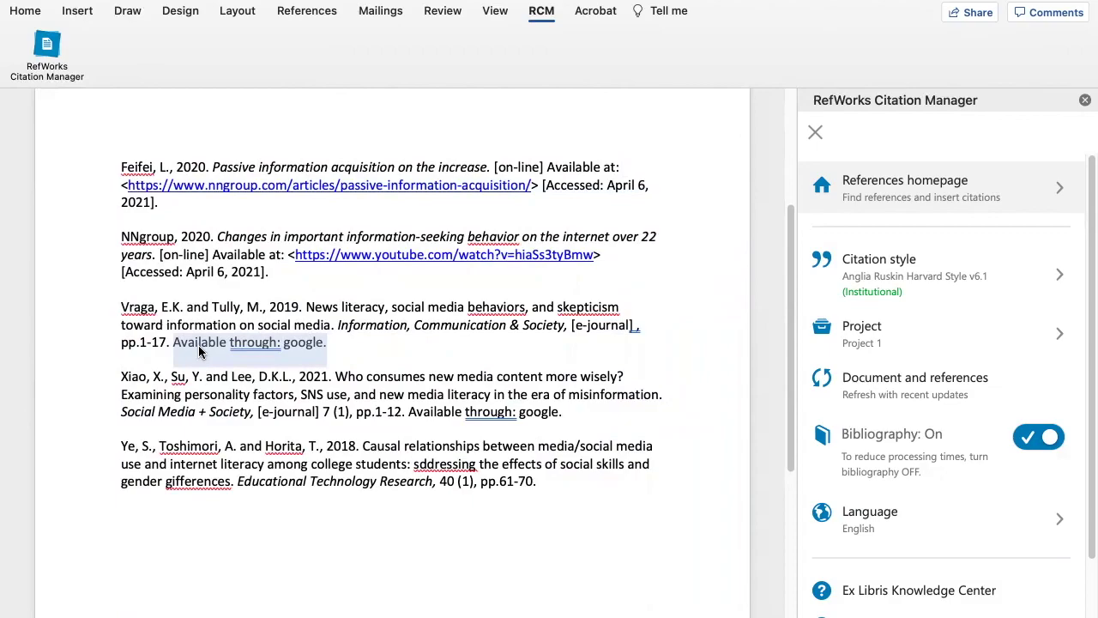
pyautogui.press('BackSpace')
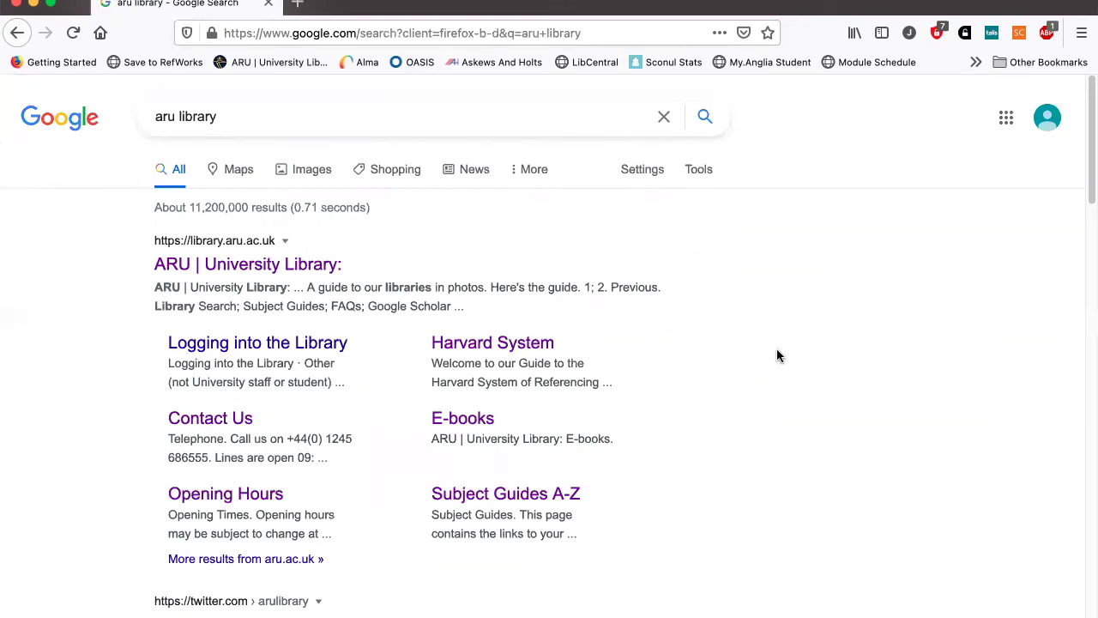
# Step: Open the ARU University Library result and follow the Refworks link under Useful Links
pyautogui.click(263, 263)
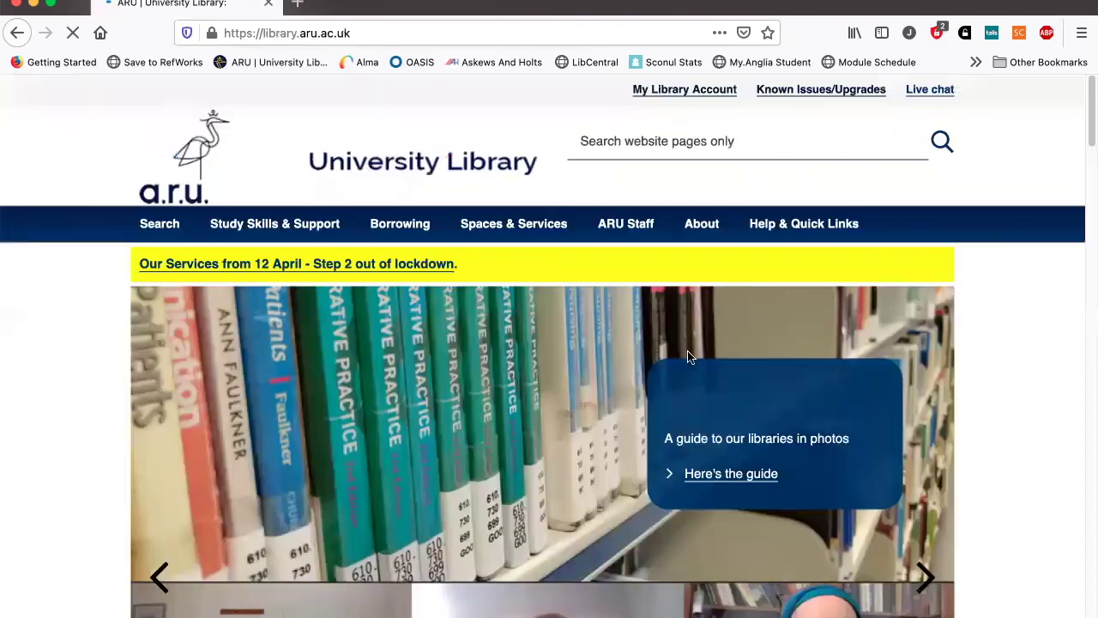
pyautogui.scroll(-5, 613, 437)
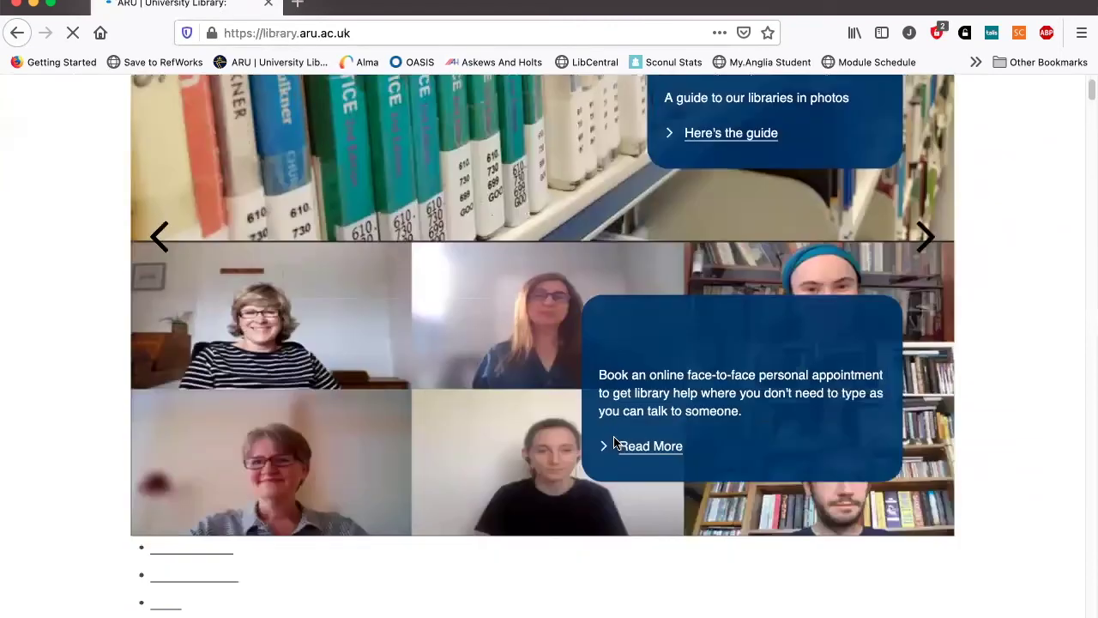
pyautogui.scroll(-5, 614, 444)
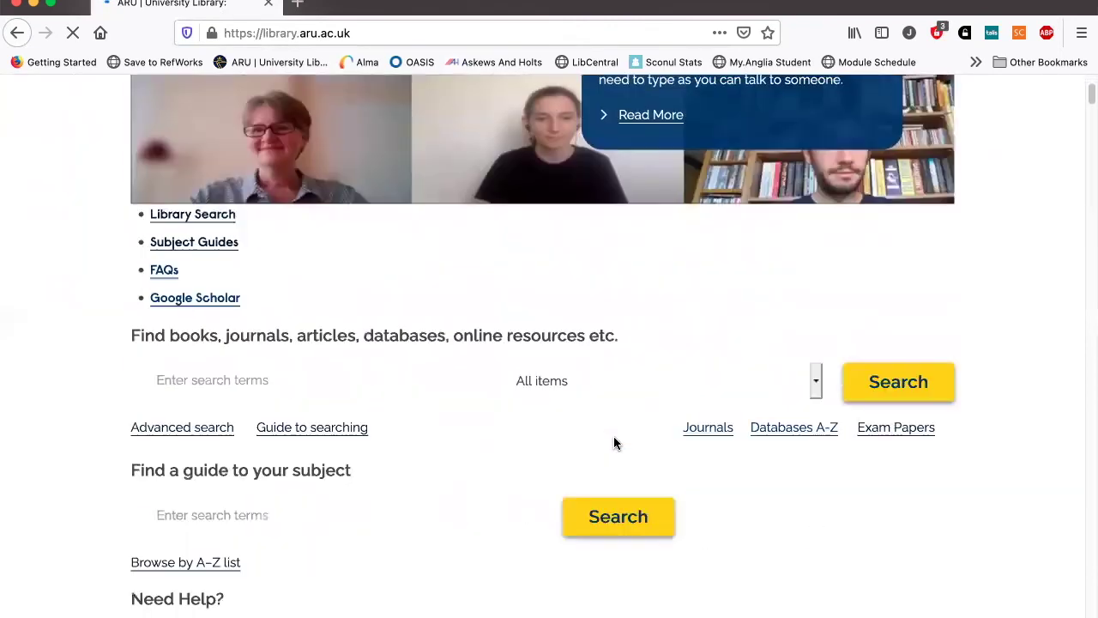
pyautogui.scroll(-6, 613, 443)
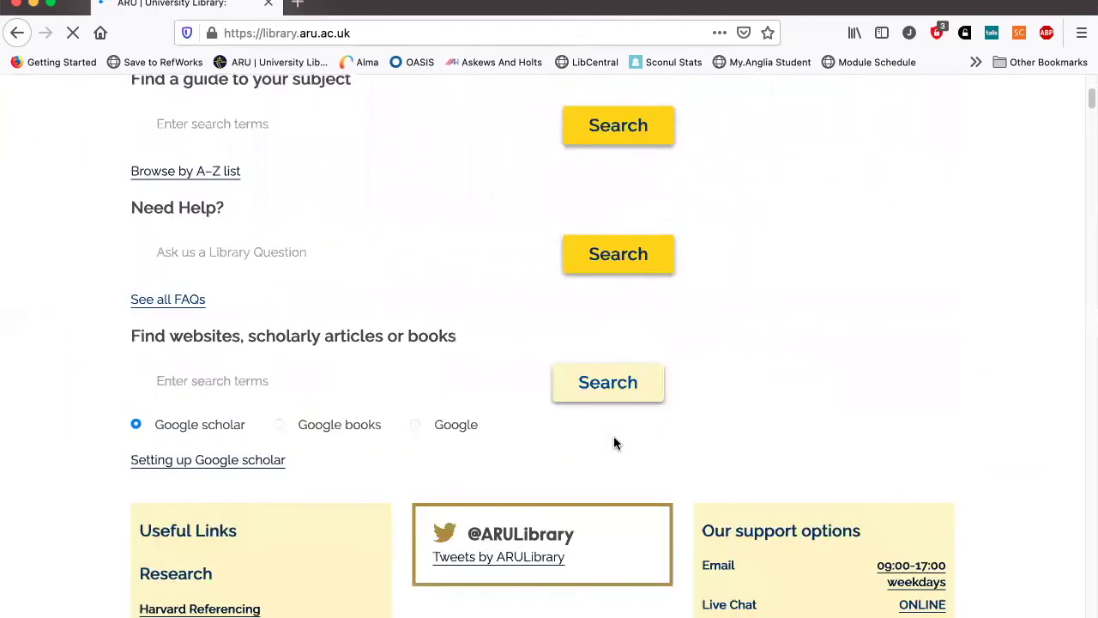
pyautogui.scroll(-8, 613, 442)
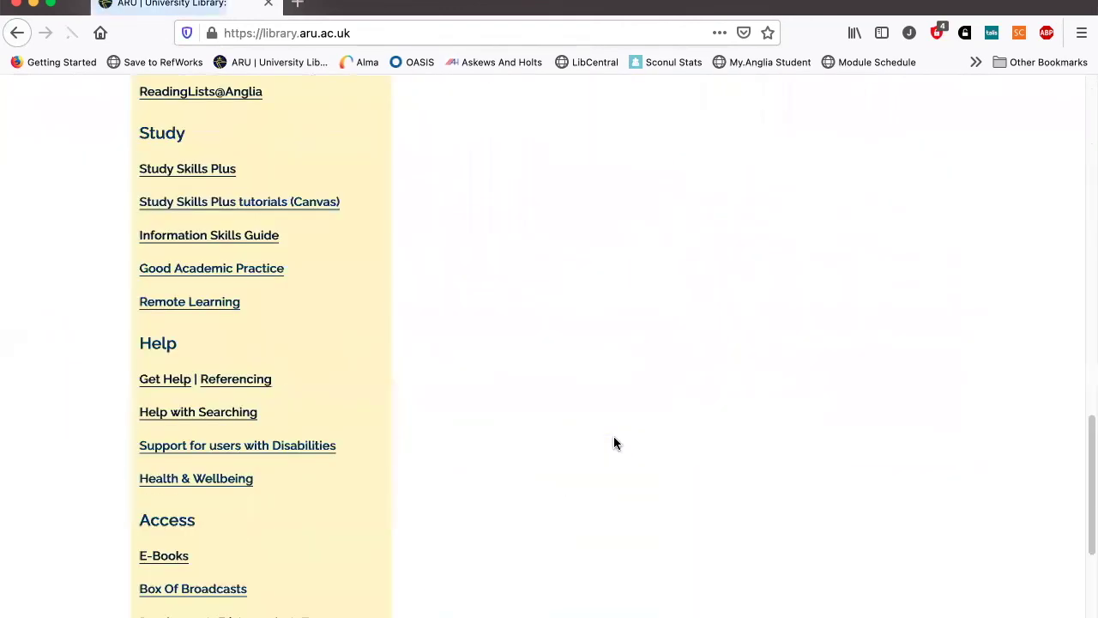
pyautogui.scroll(2, 613, 443)
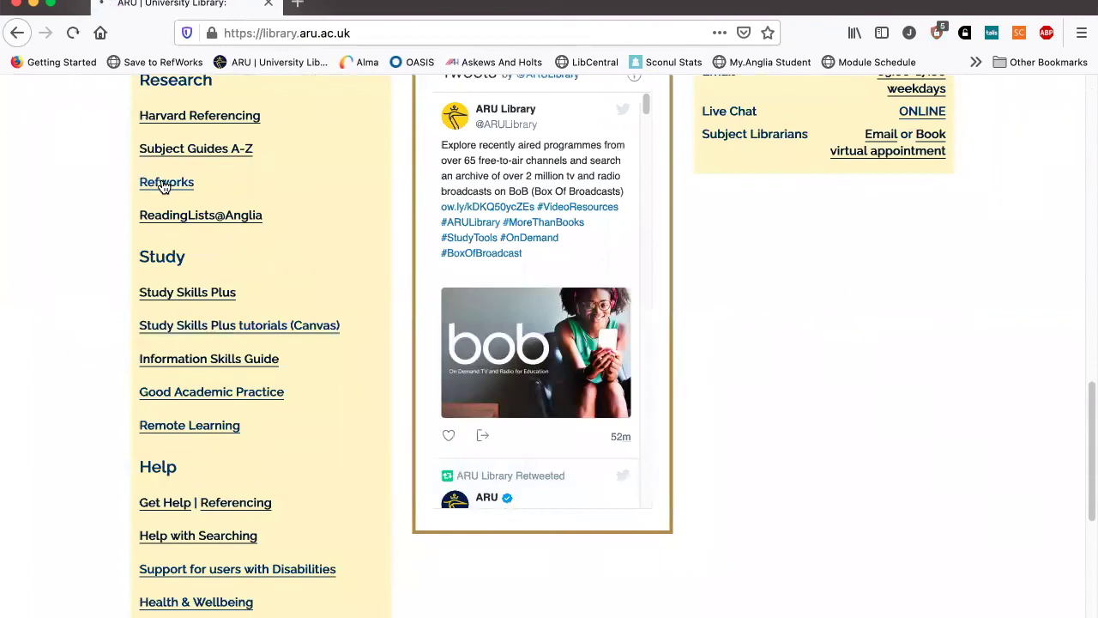
pyautogui.click(163, 186)
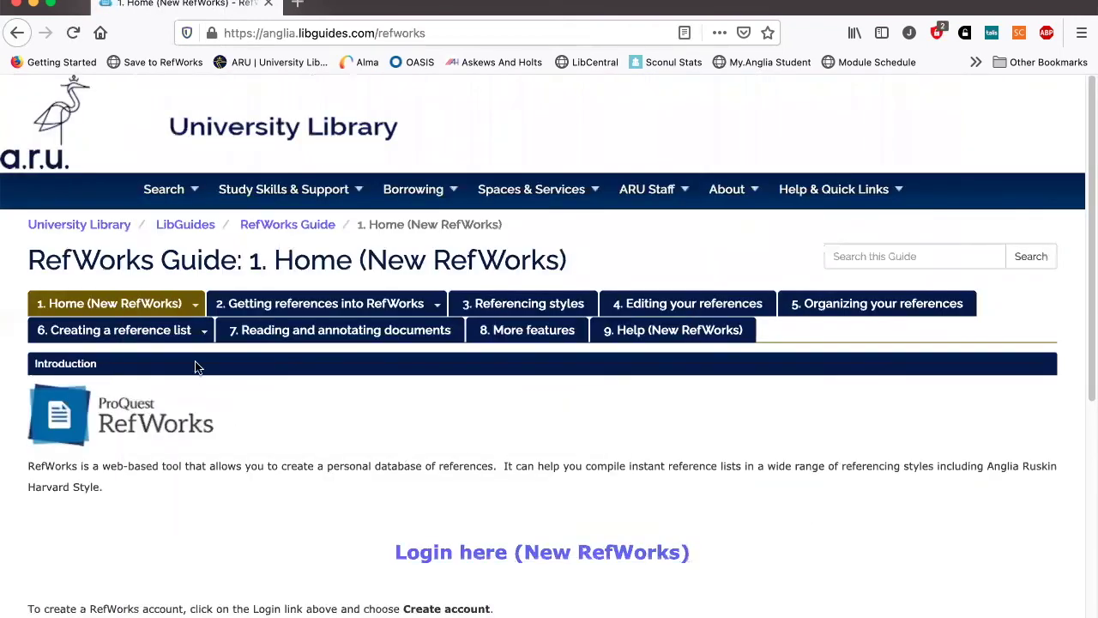
# Step: Open the guide's 6.4 RefWorks Citation Manager (RCM) page and scroll to Navigating RCM
pyautogui.click(202, 333)
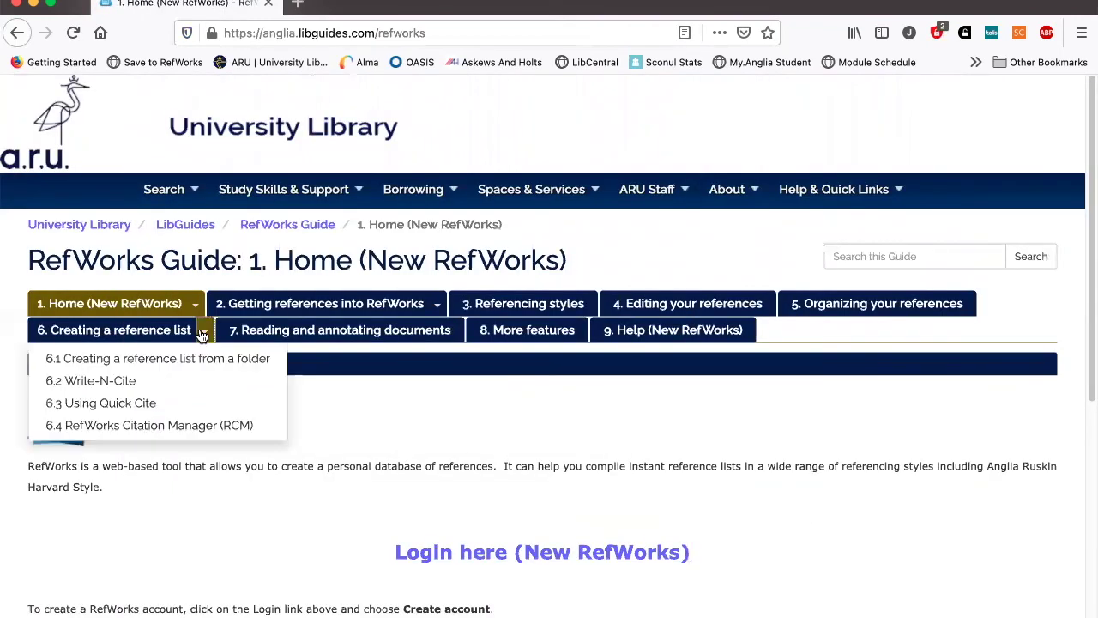
pyautogui.click(176, 429)
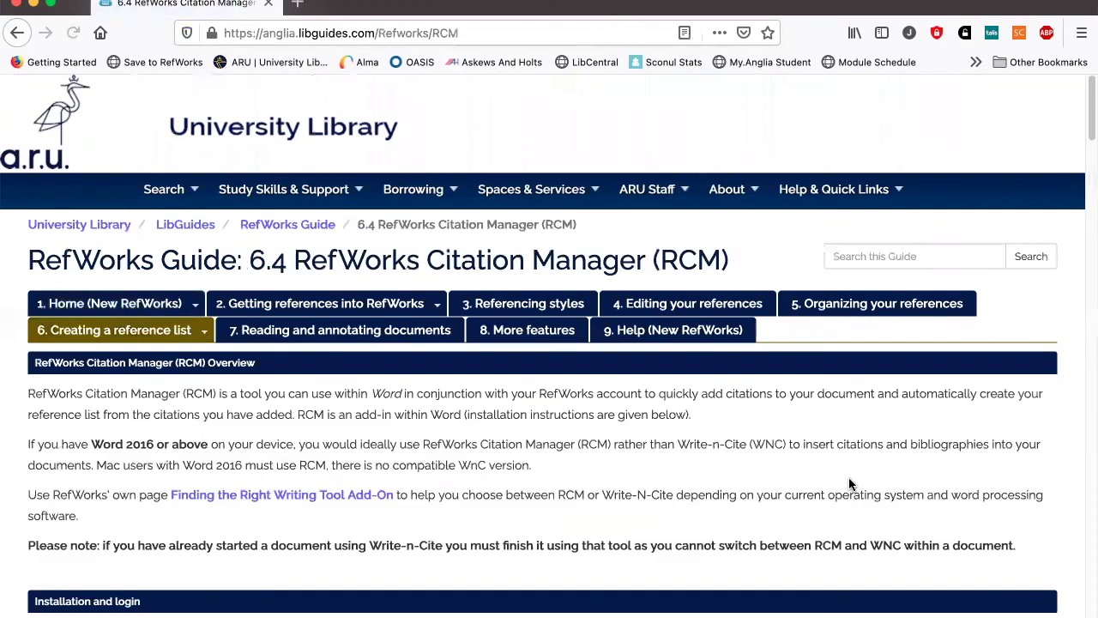
pyautogui.scroll(-3, 849, 477)
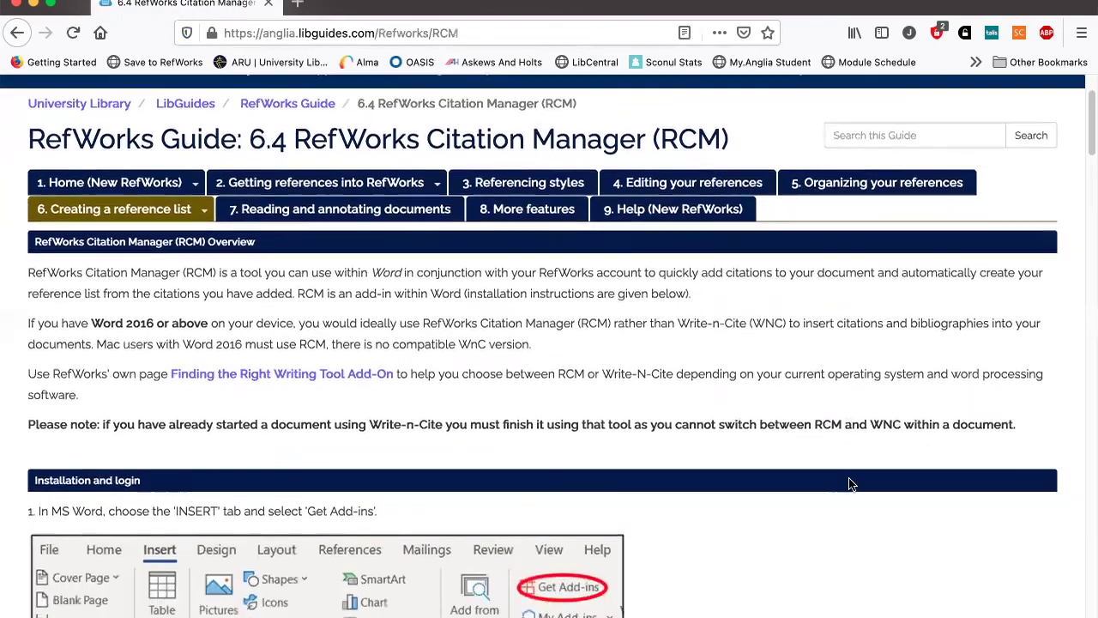
pyautogui.scroll(-1, 849, 484)
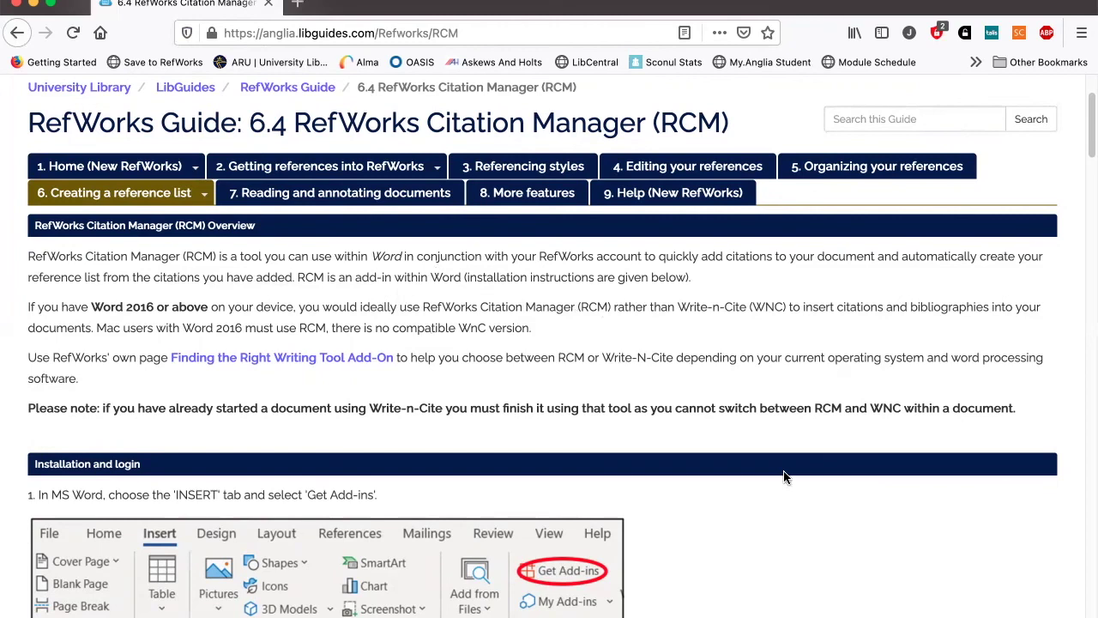
pyautogui.scroll(-5, 797, 515)
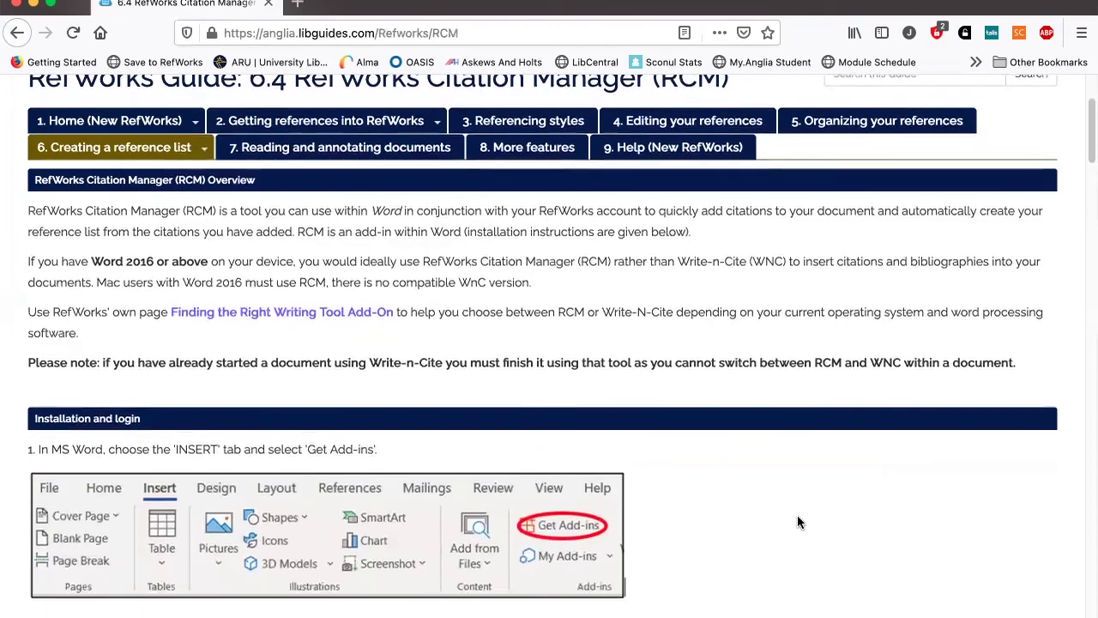
pyautogui.scroll(-10, 798, 522)
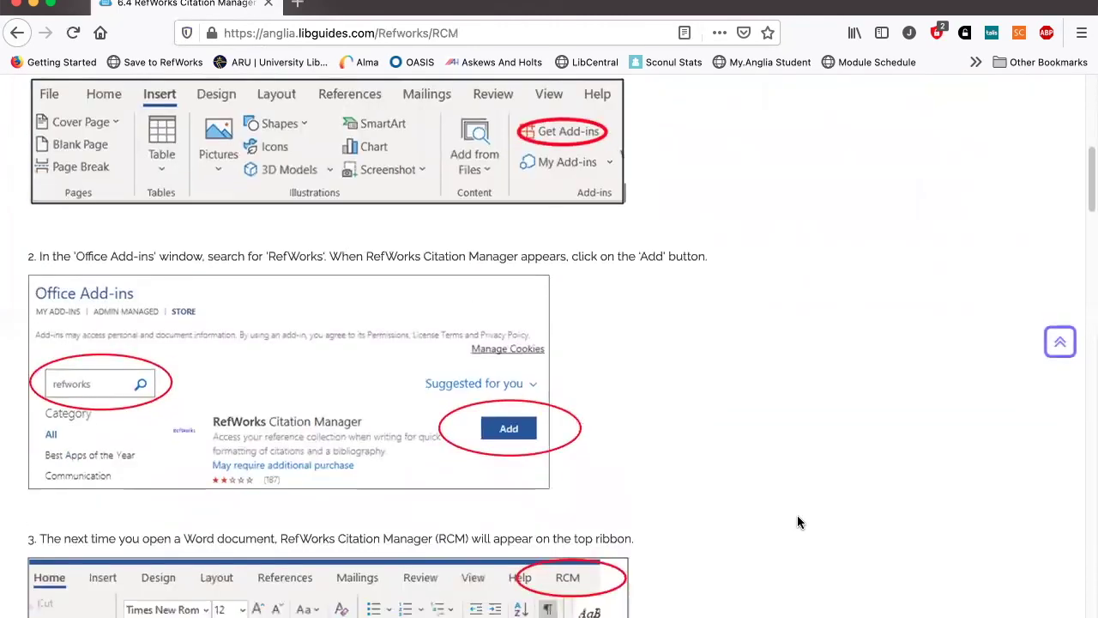
pyautogui.scroll(-10, 798, 522)
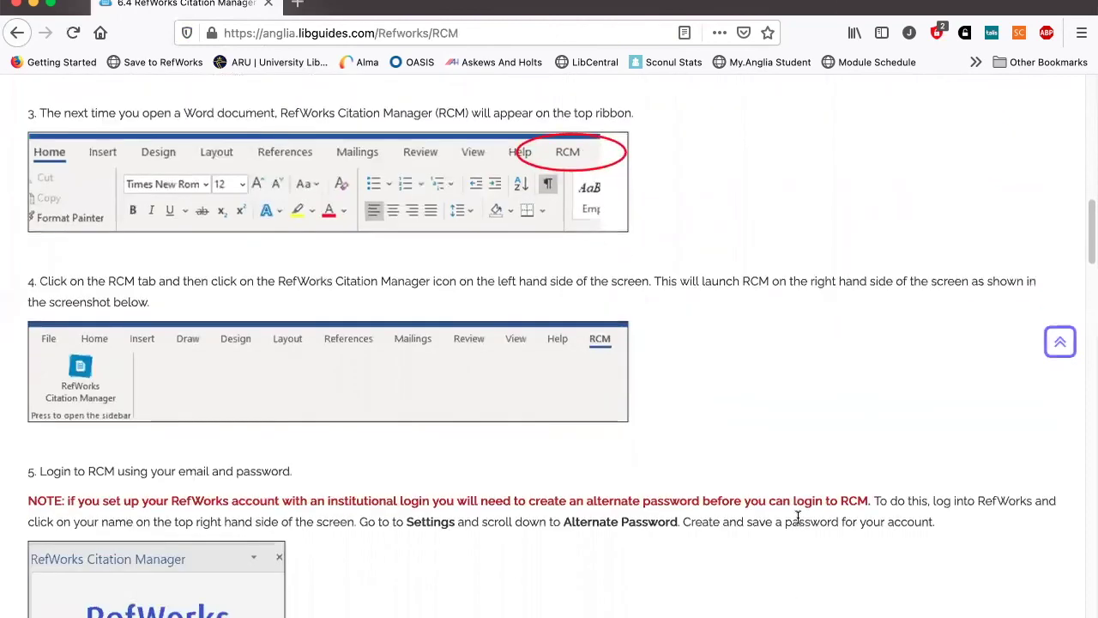
pyautogui.scroll(-10, 797, 522)
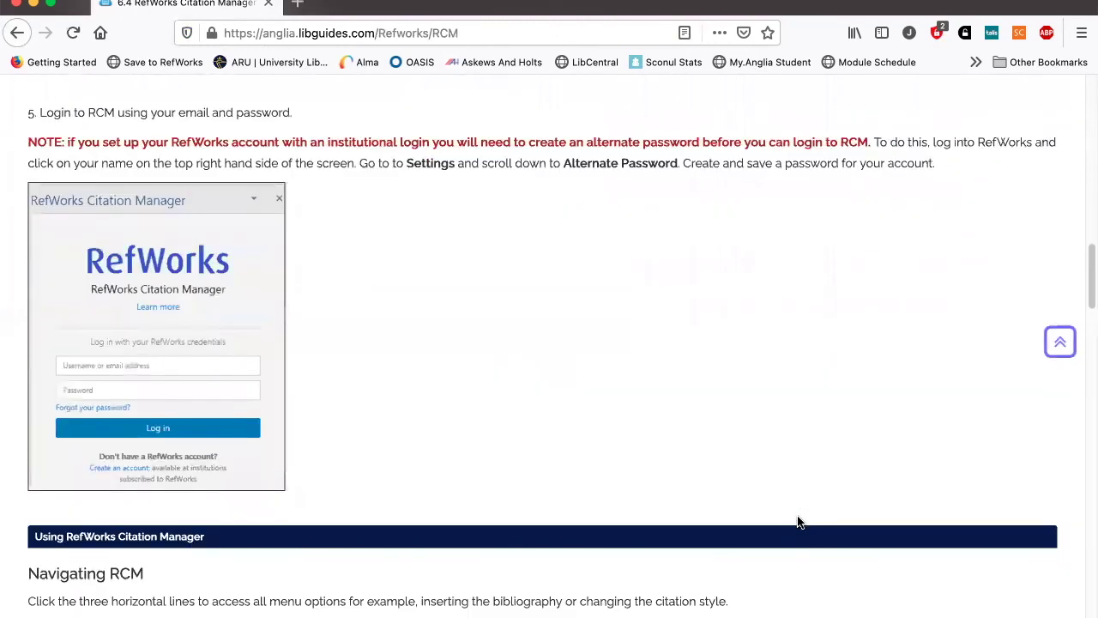
pyautogui.scroll(-8, 797, 522)
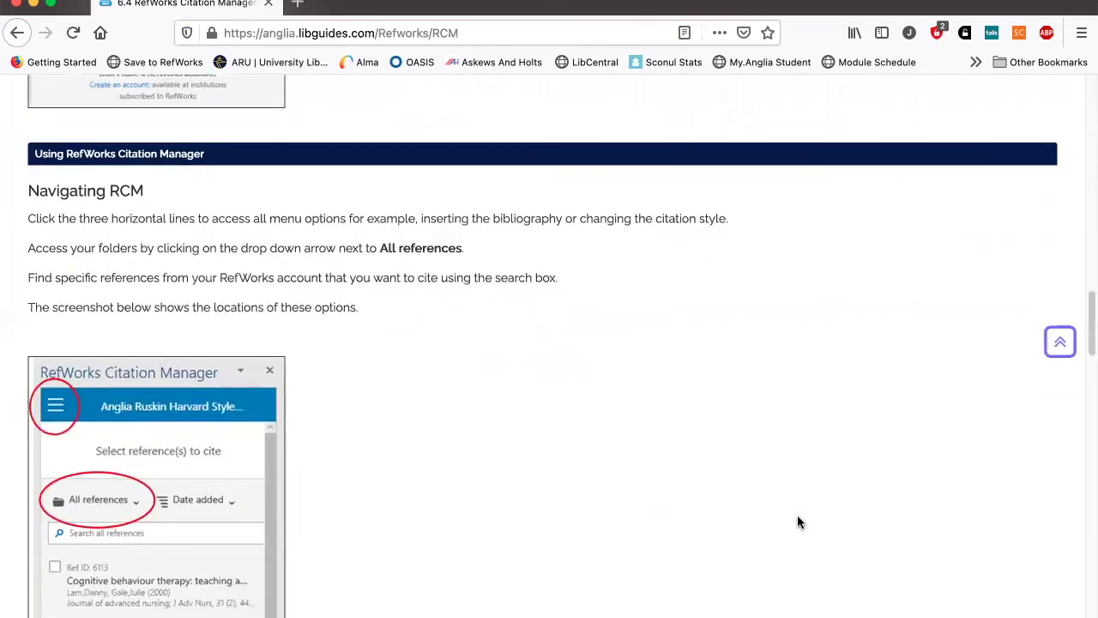